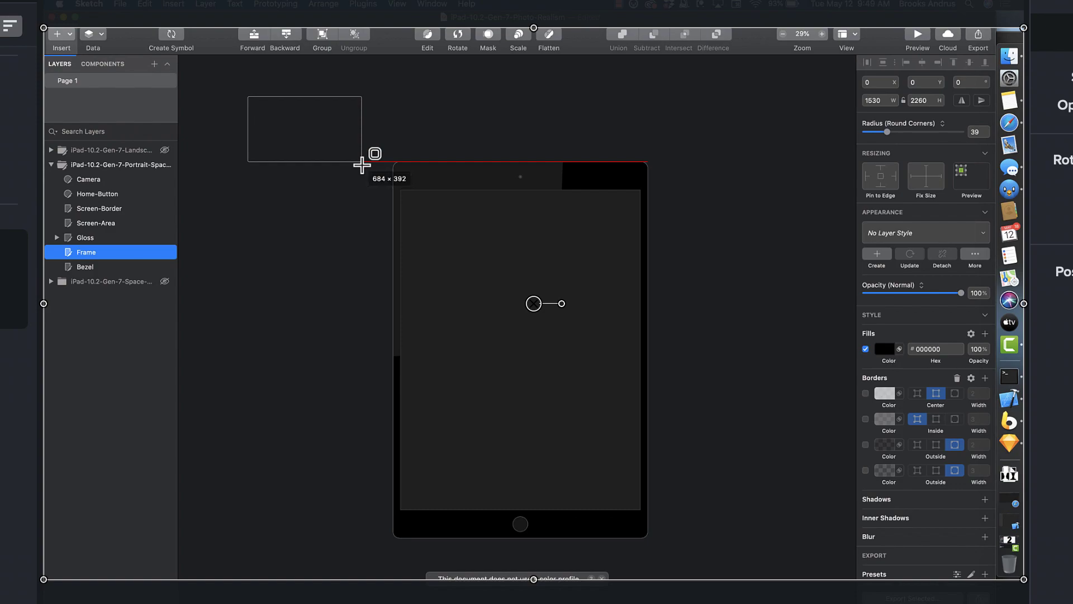
drag(361, 163, 362, 165)
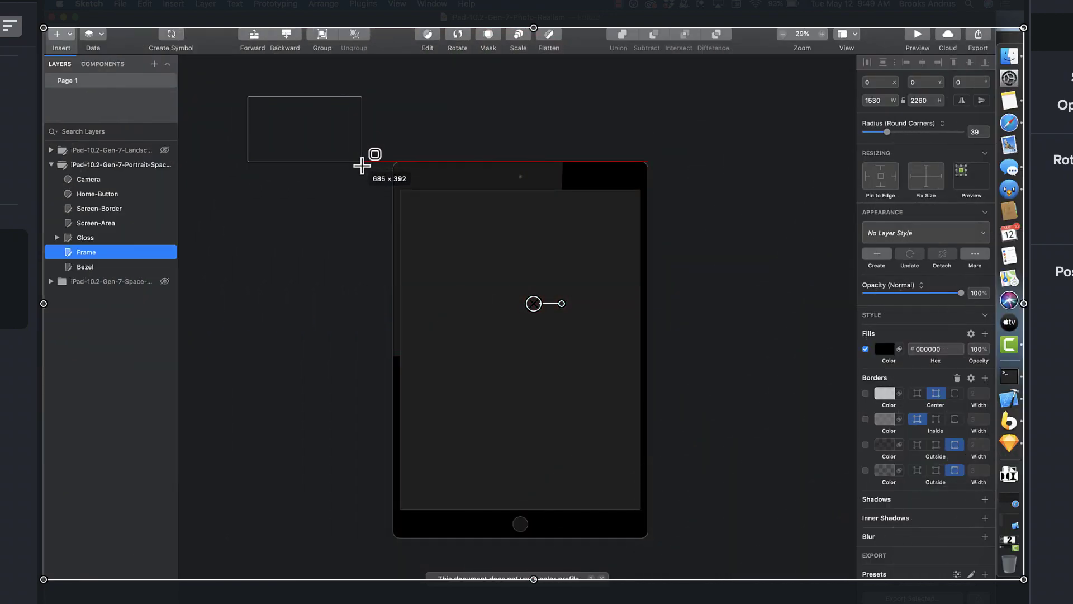
drag(364, 162, 362, 164)
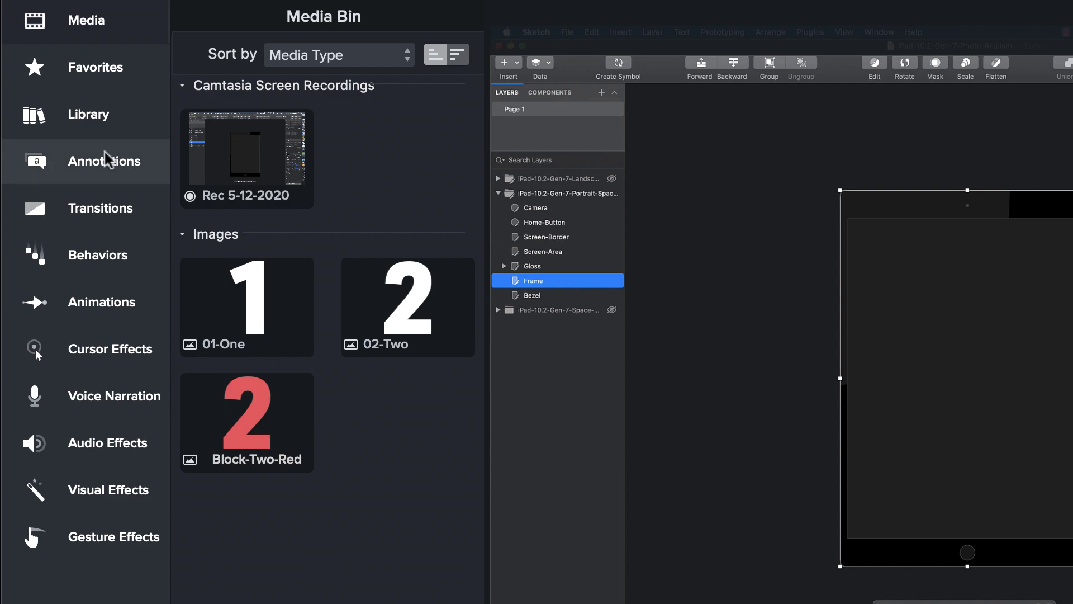
Browse the annotation shapes in the Bold style
click(109, 162)
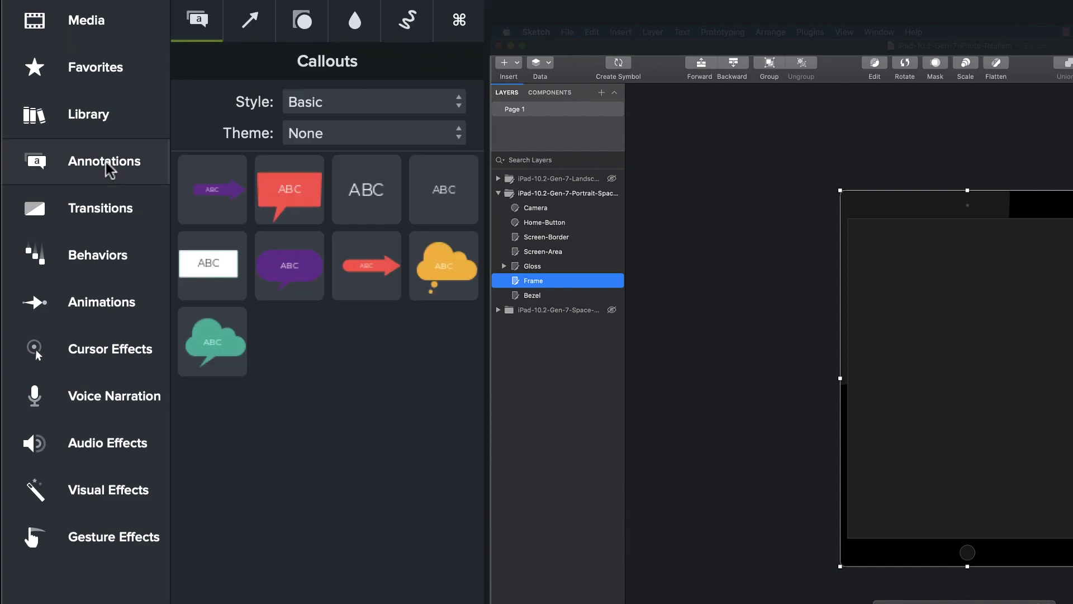
click(303, 25)
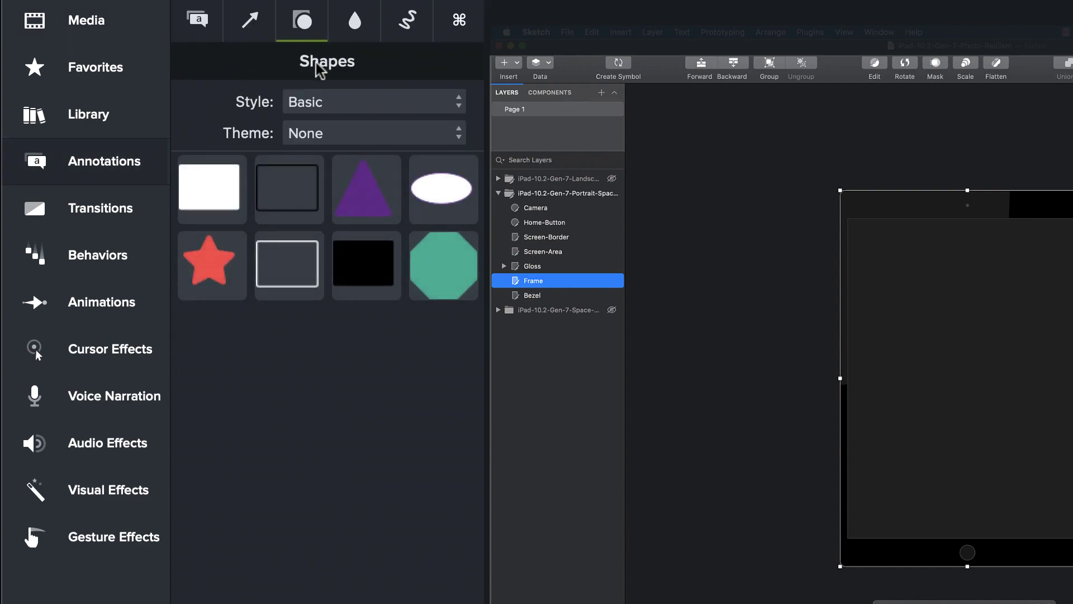
click(340, 105)
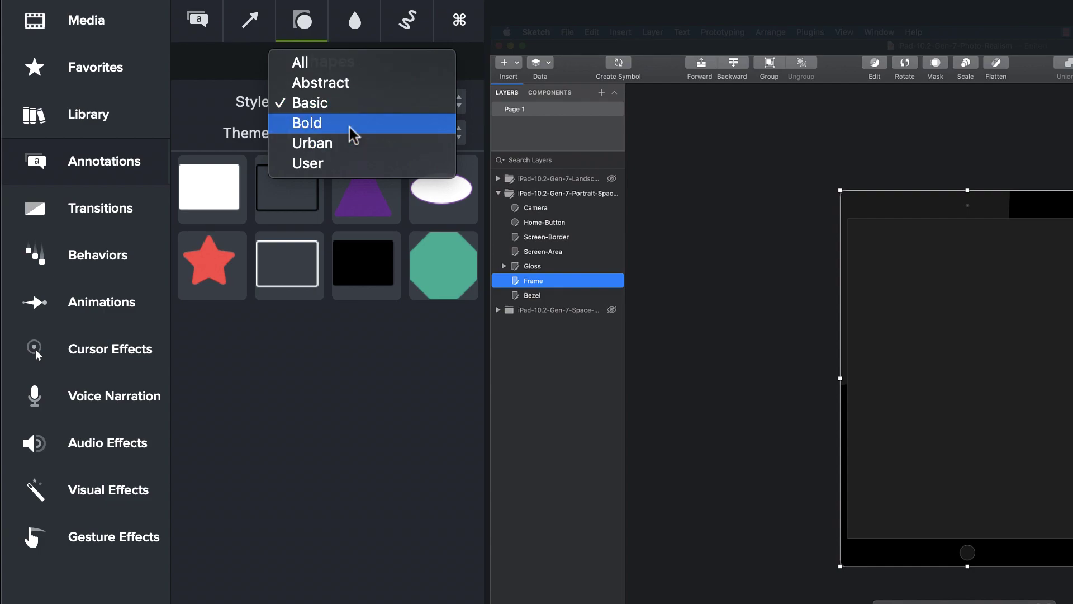
click(351, 127)
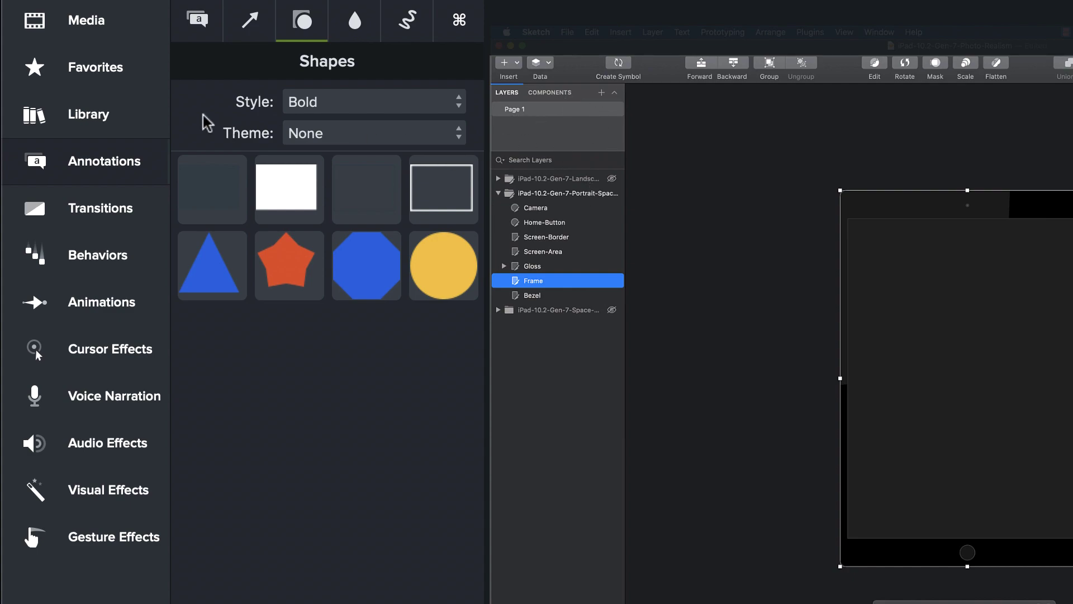
Add the favorite red rectangle shape at the start of Track 2 and set its fill to #F2F2F2
key(super+3)
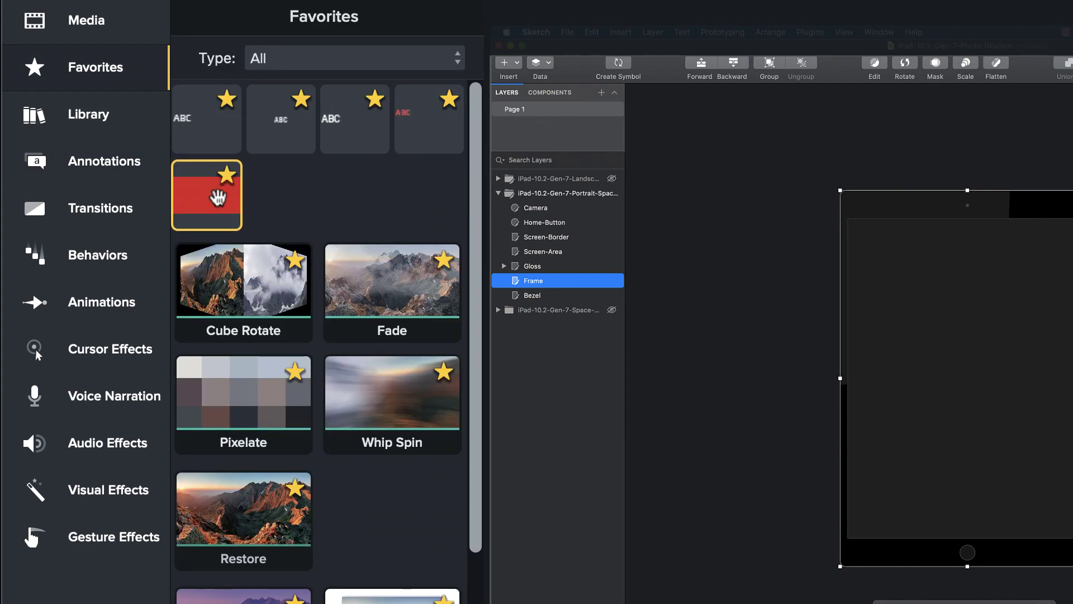
drag(218, 198, 98, 385)
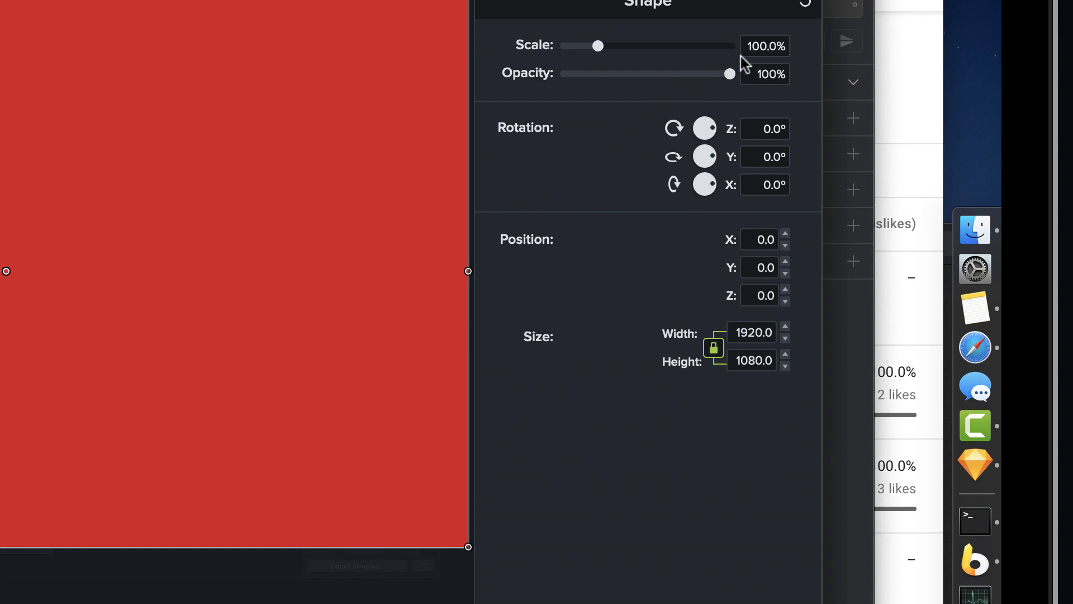
click(690, 1)
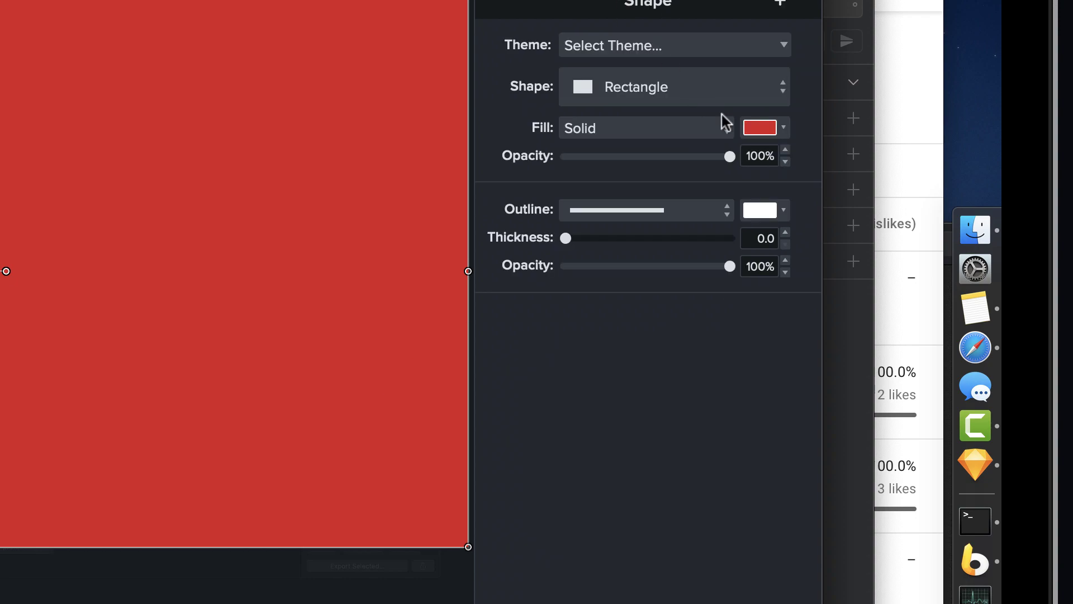
click(766, 131)
click(665, 207)
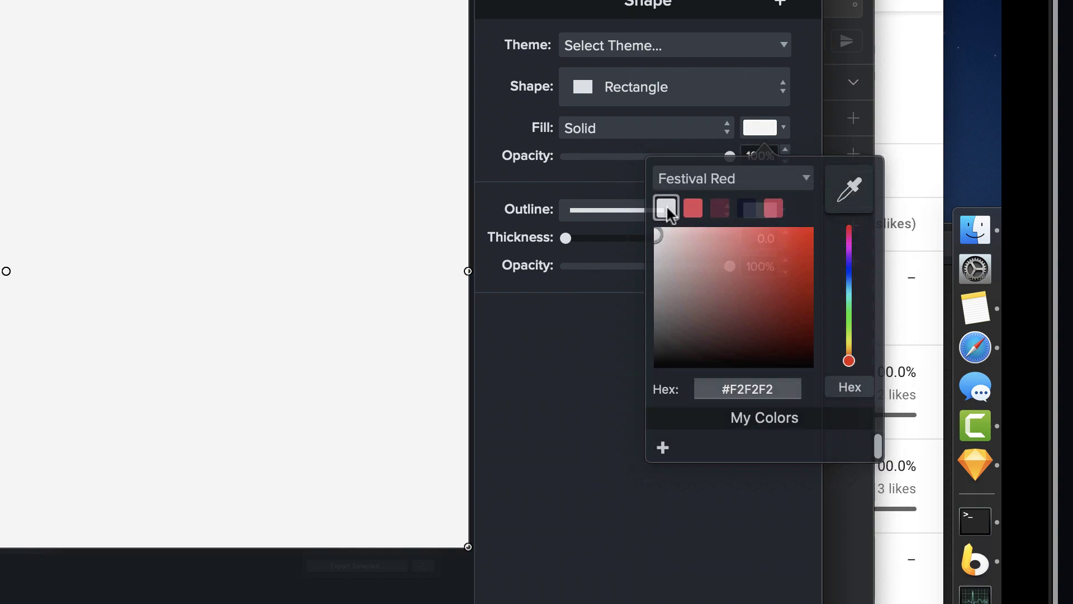
click(614, 425)
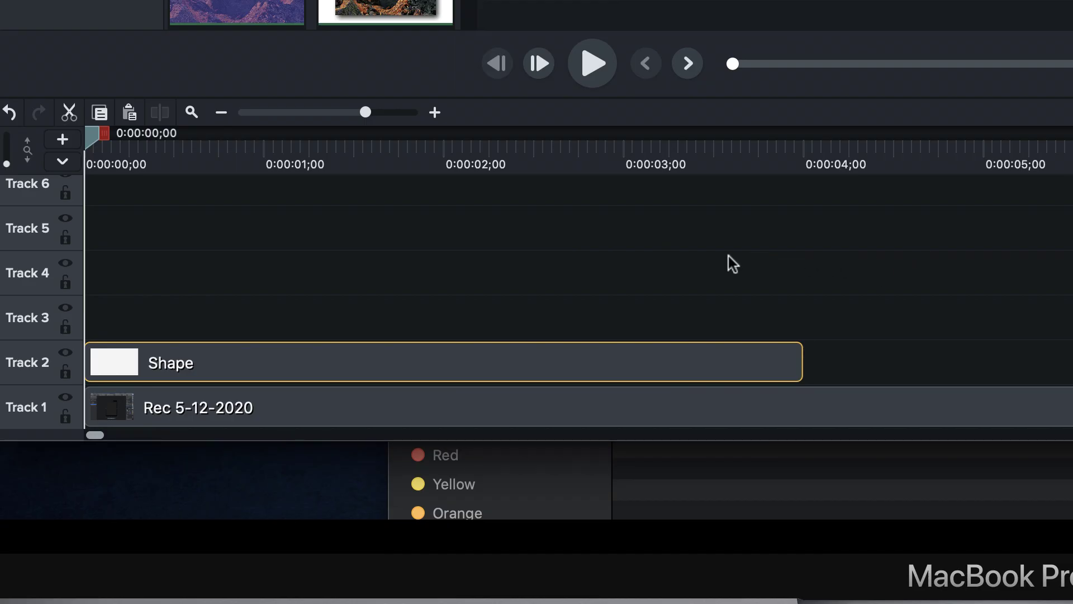
click(689, 259)
click(719, 366)
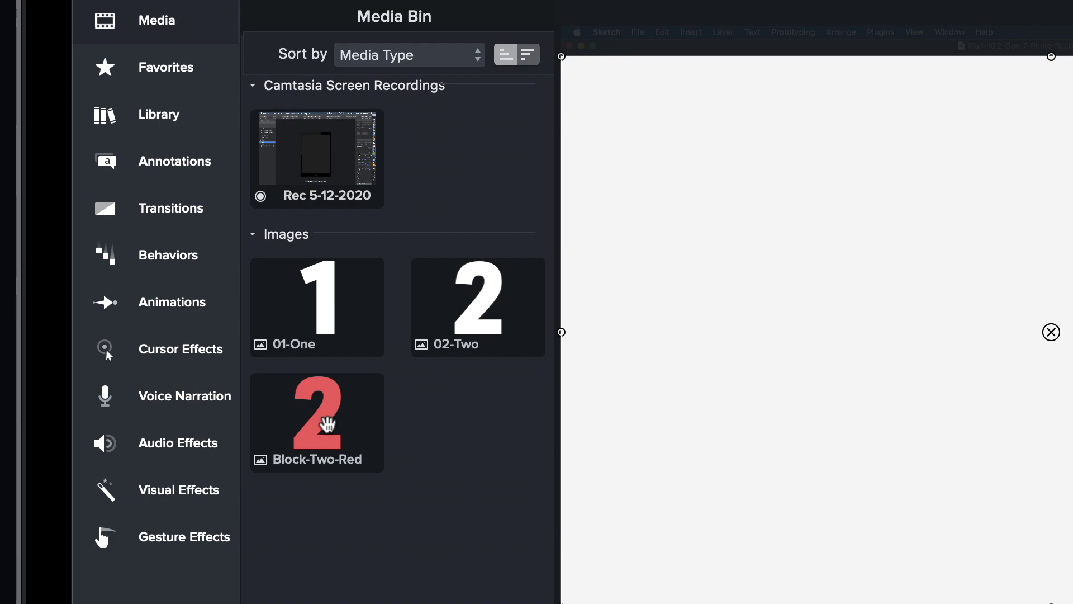
Place the Block-Two-Red image at the start of Track 3 and set its X position to -122
drag(328, 424, 163, 369)
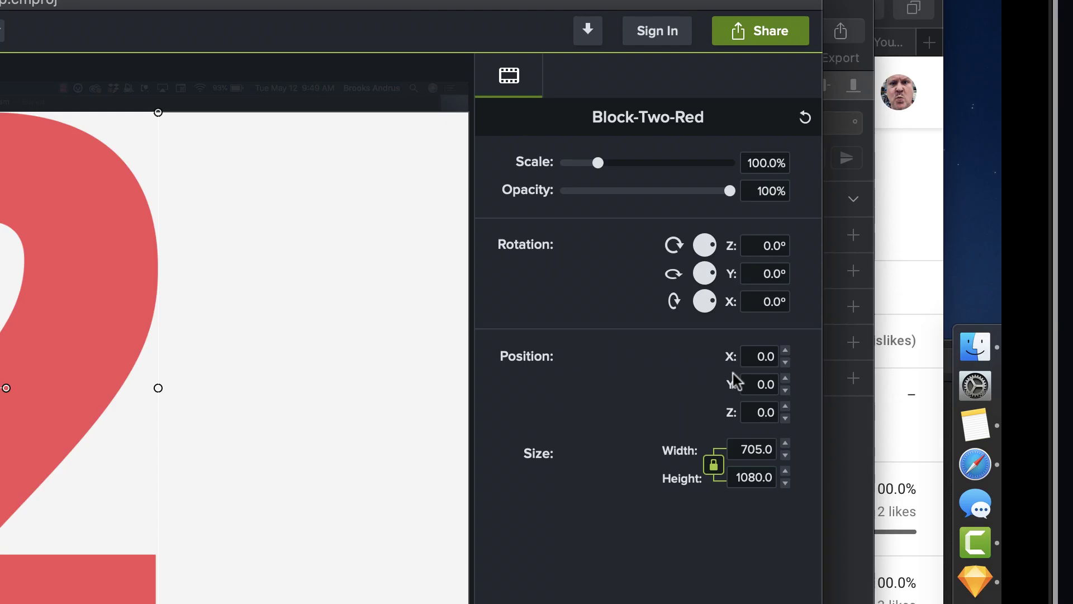
click(755, 354)
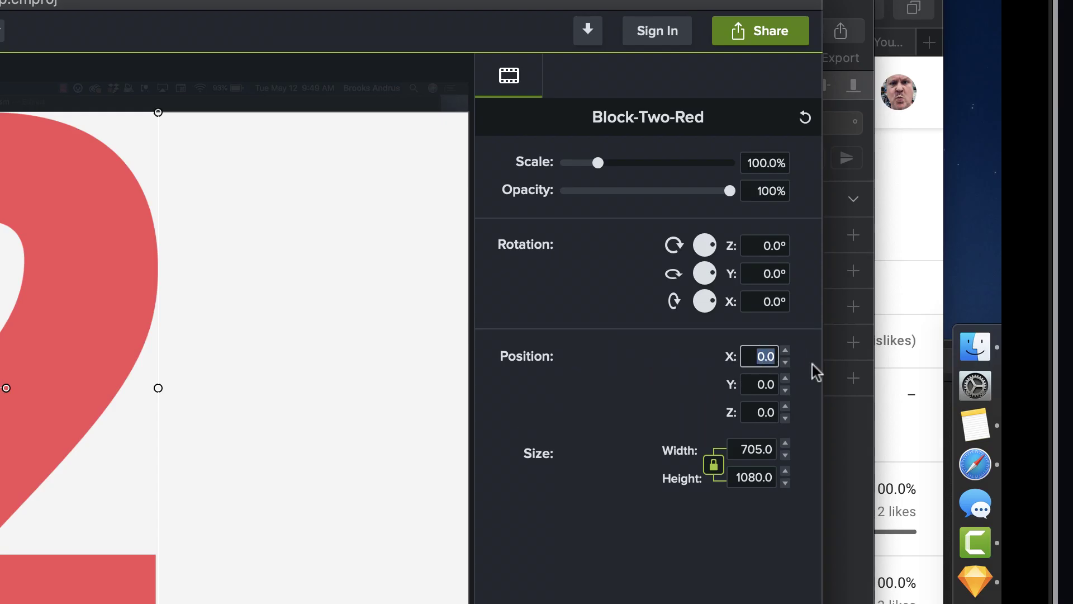
key(BackSpace)
text(-122)
key(Return)
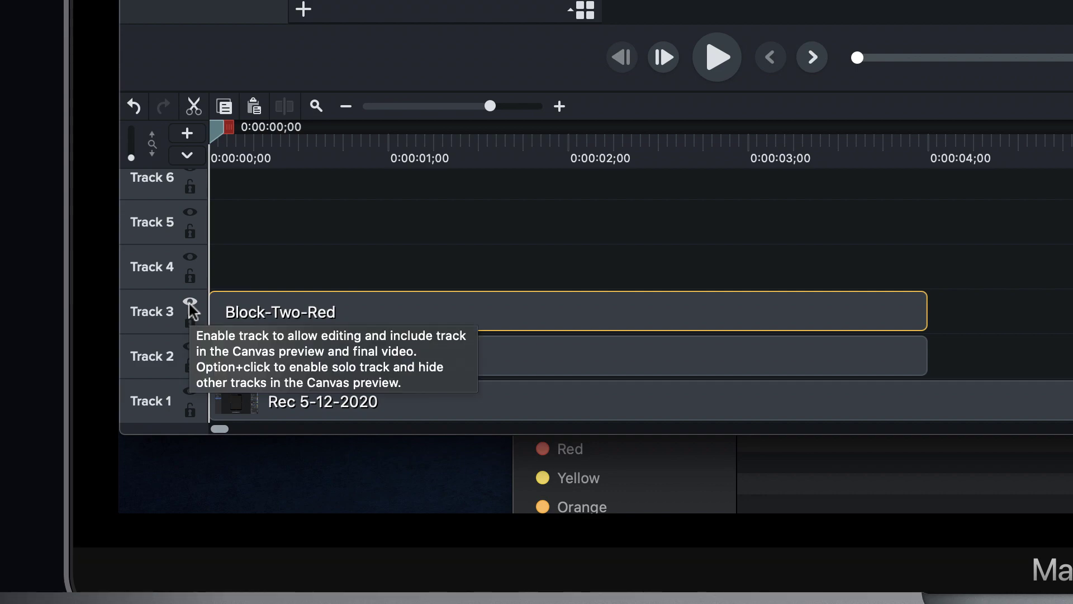
Set Track 3's matte mode to Alpha Invert so the number cuts through the shape below
right_click(190, 304)
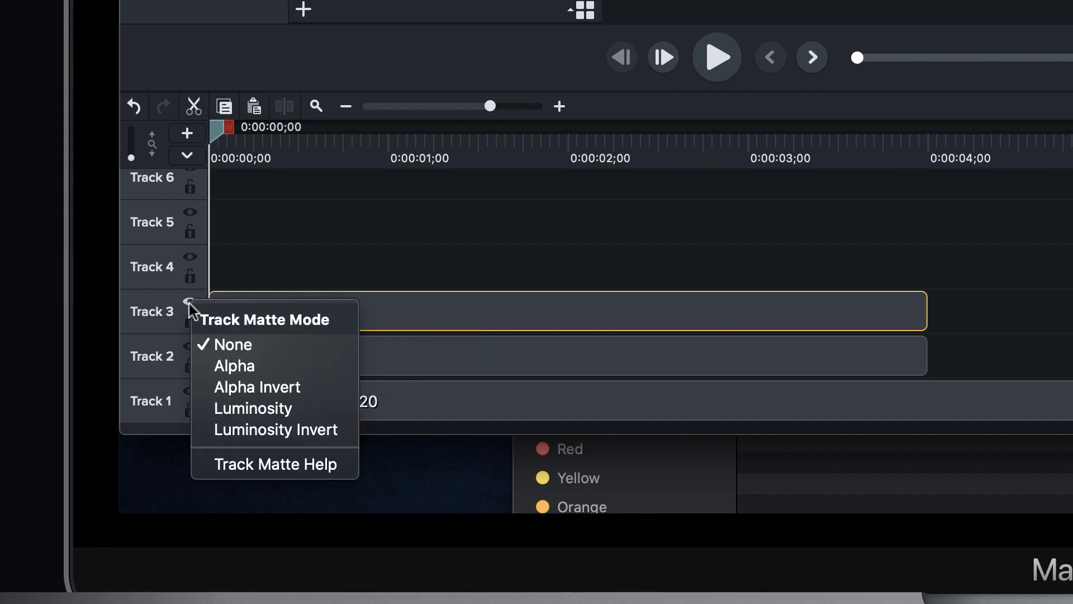
click(234, 386)
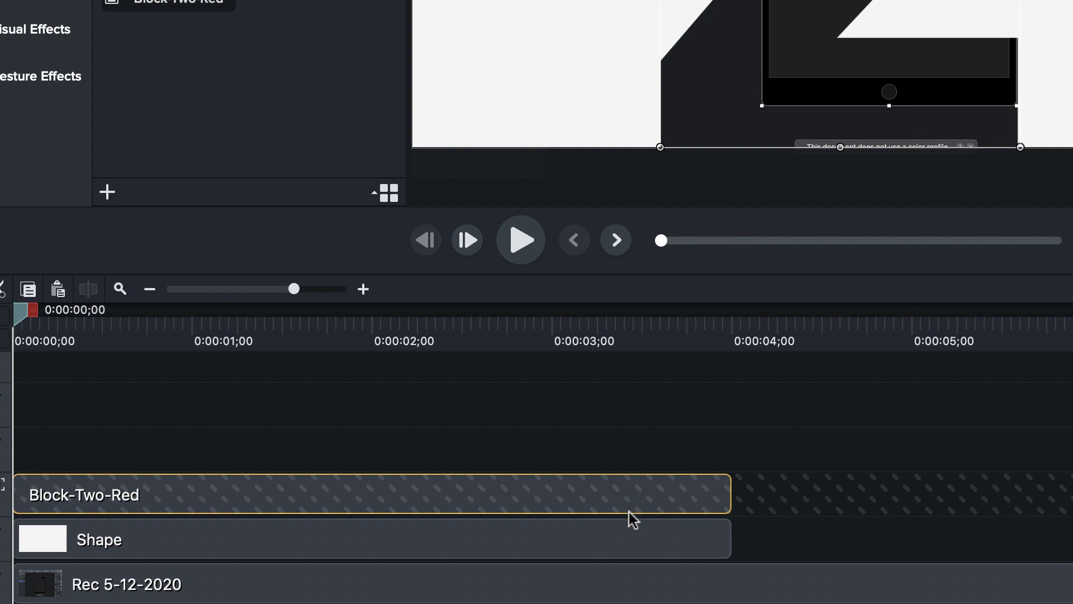
Group the Block-Two-Red and Shape clips and set Track 3's matte mode back to None
click(619, 536)
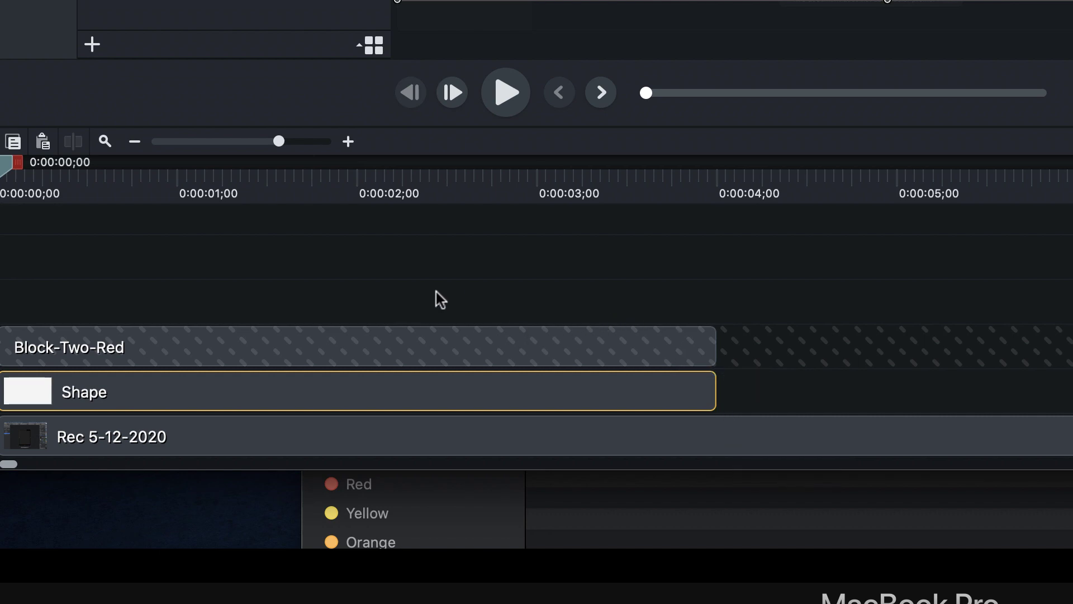
drag(438, 291, 491, 381)
key(super+g)
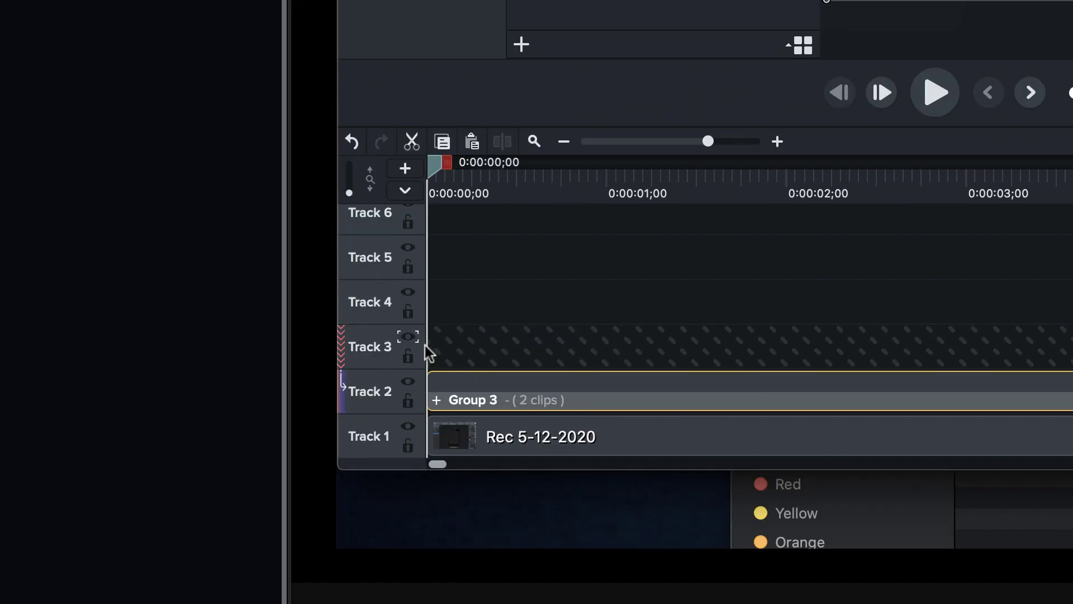
click(414, 340)
click(456, 378)
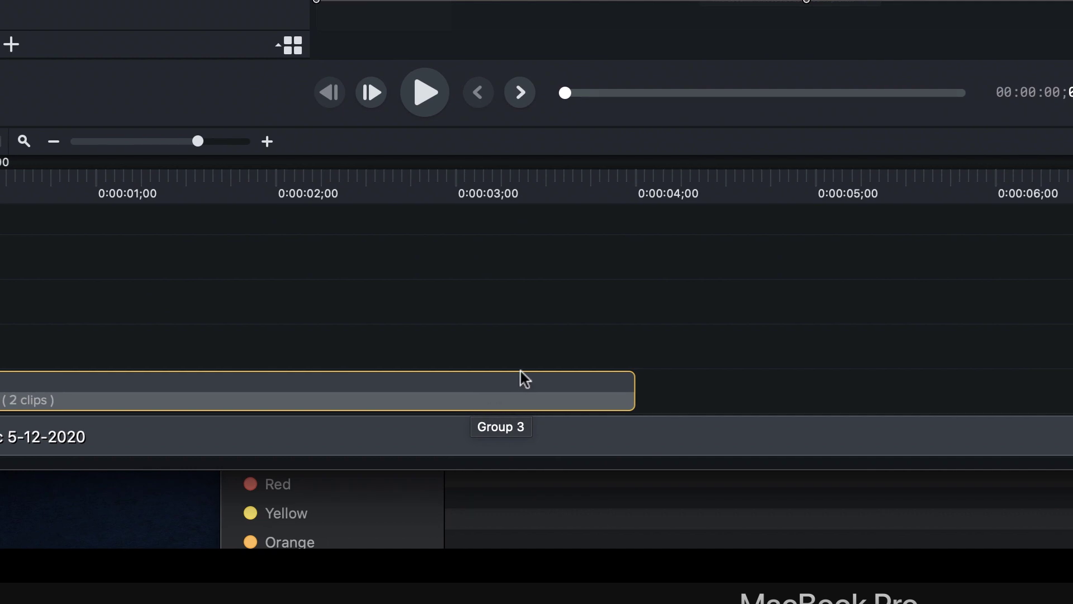
Add an animation to the grouped clip that ends on its last frame, at 0:00:03;59
key(ctrl+alt+Right)
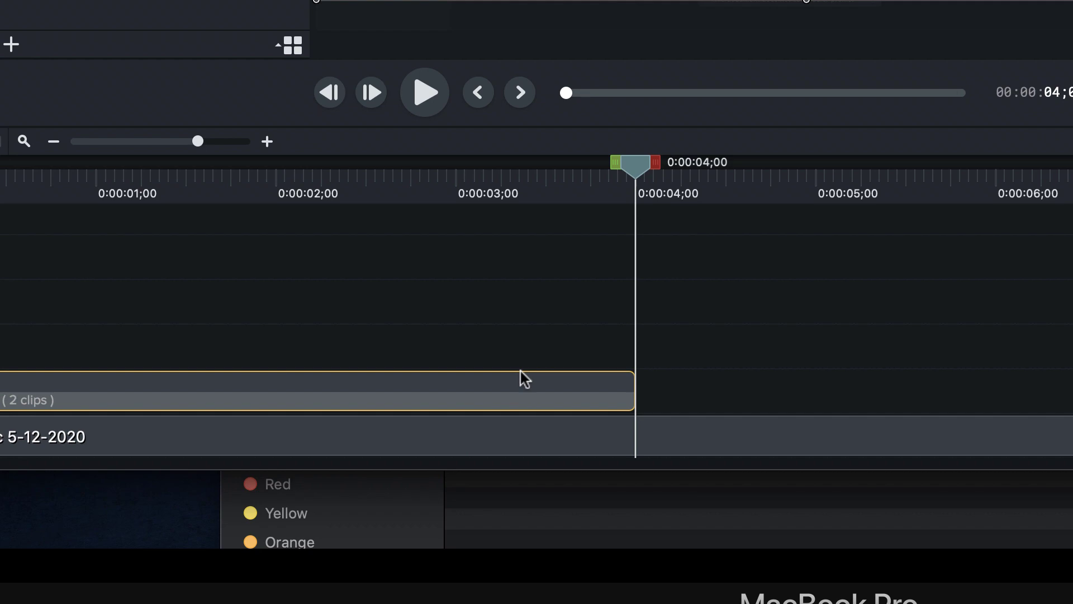
key(ctrl+Left)
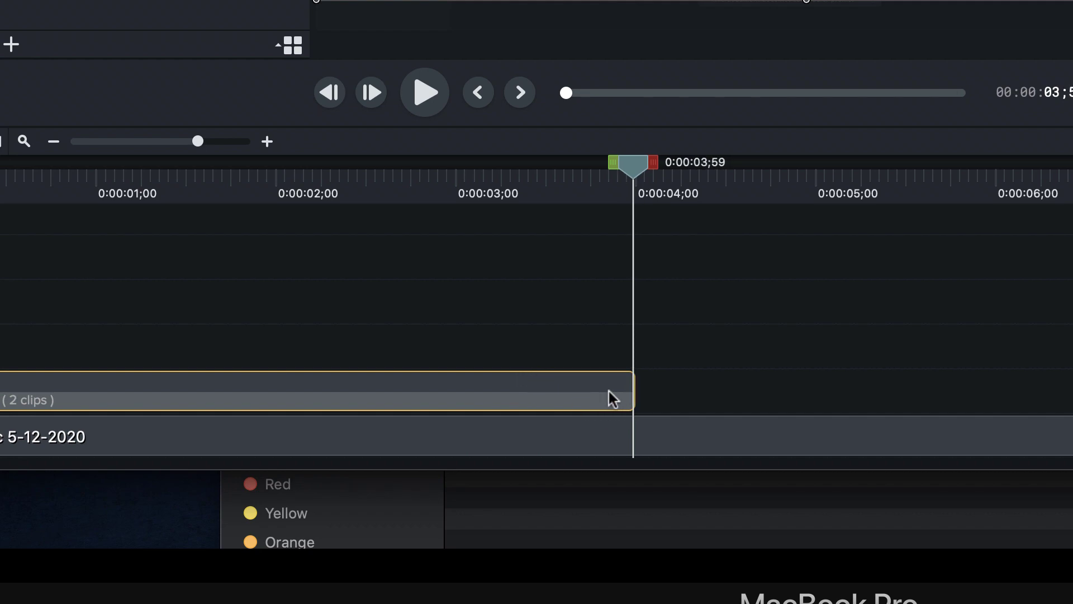
key(a)
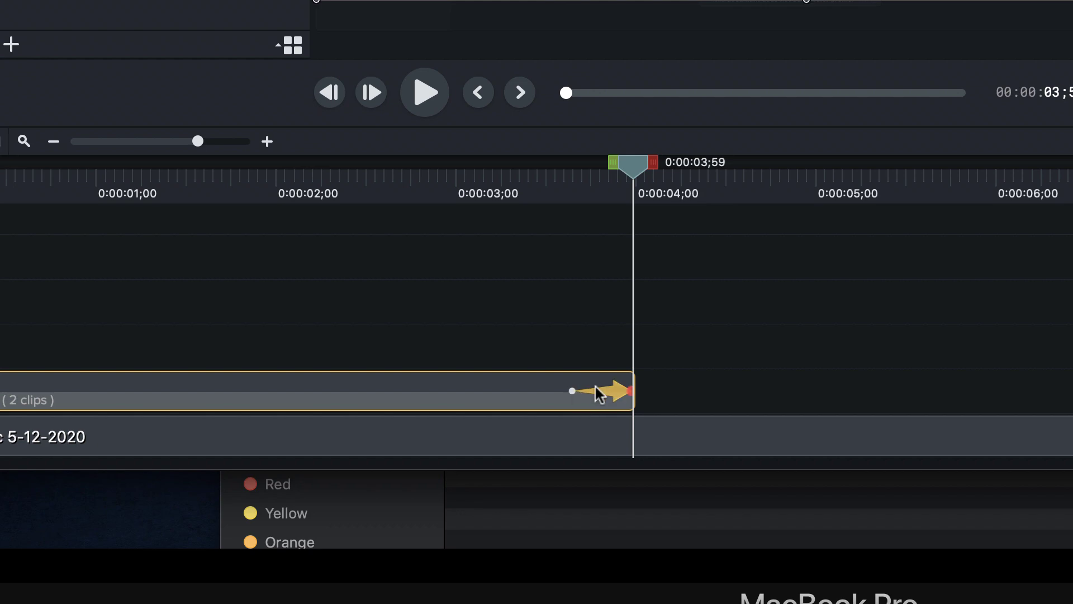
Check the easing options available for the group's animation
click(573, 390)
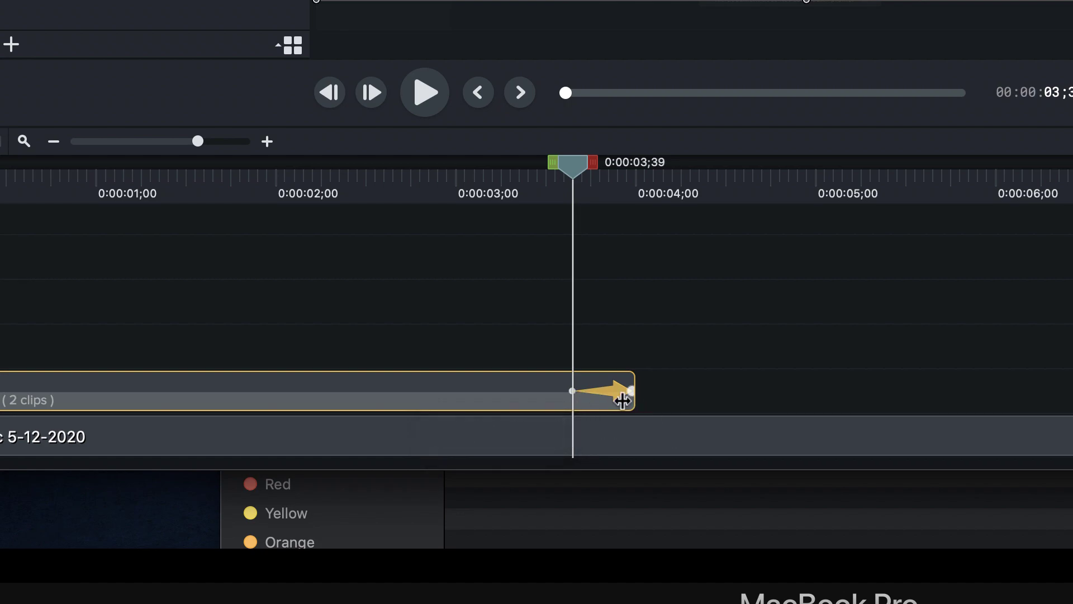
right_click(621, 398)
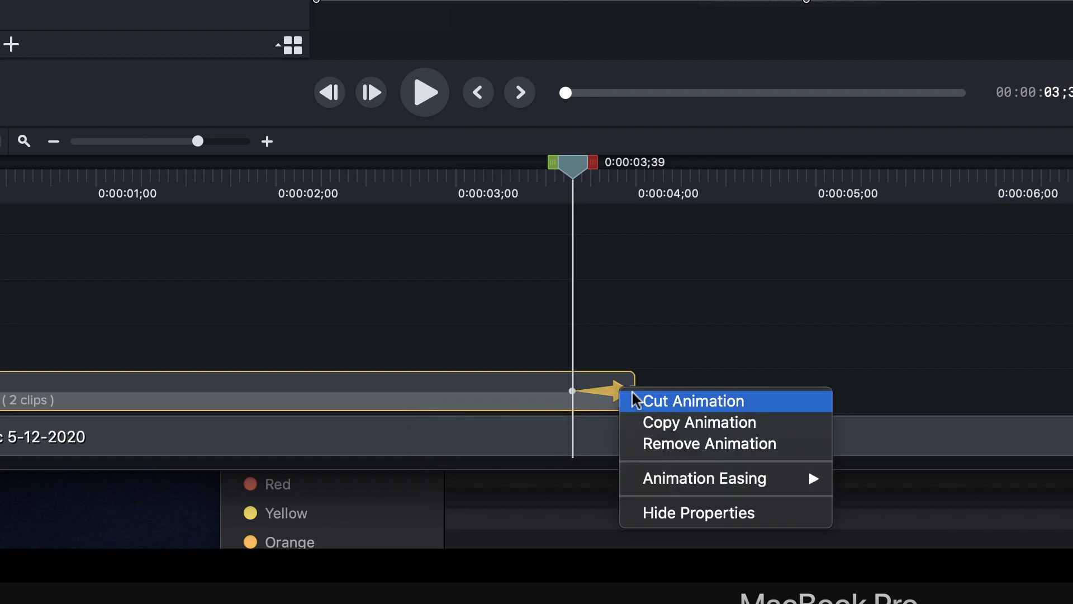
mouse_move(698, 482)
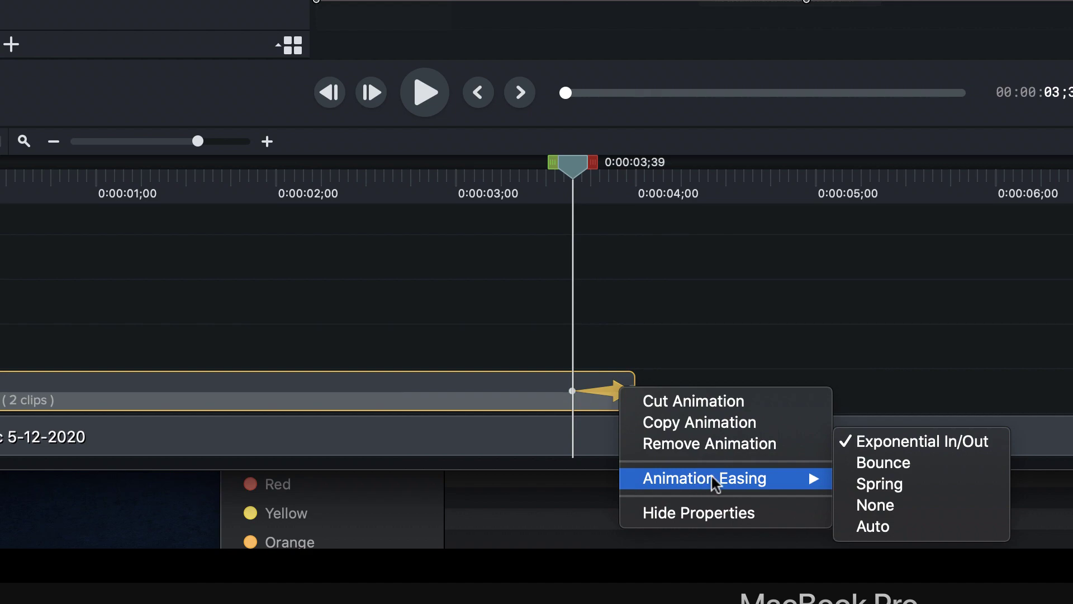
click(690, 317)
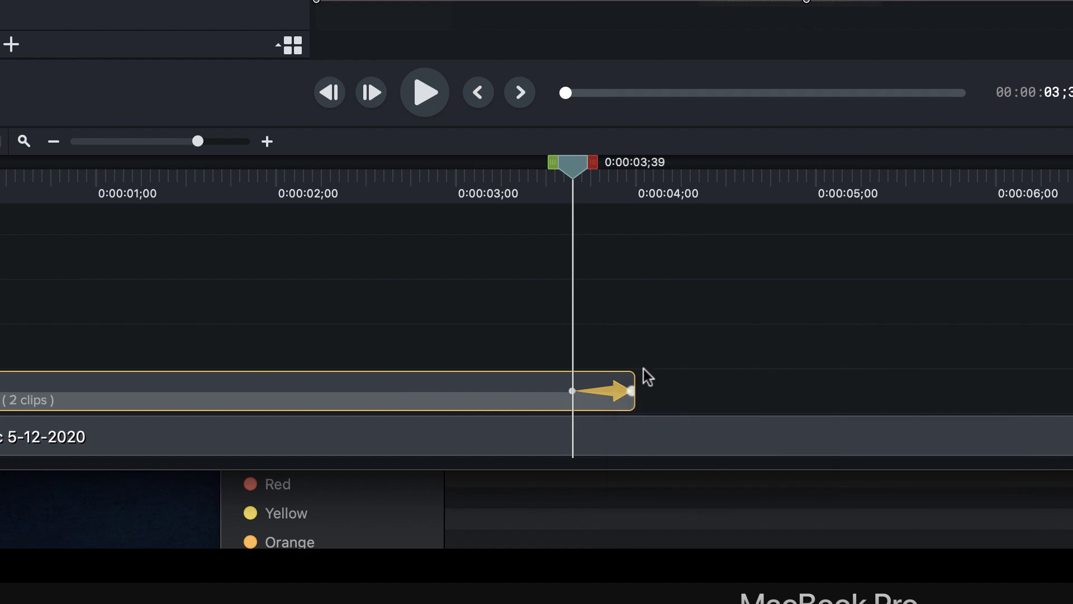
Set the group's scale to 800% at the end point of its animation
click(632, 391)
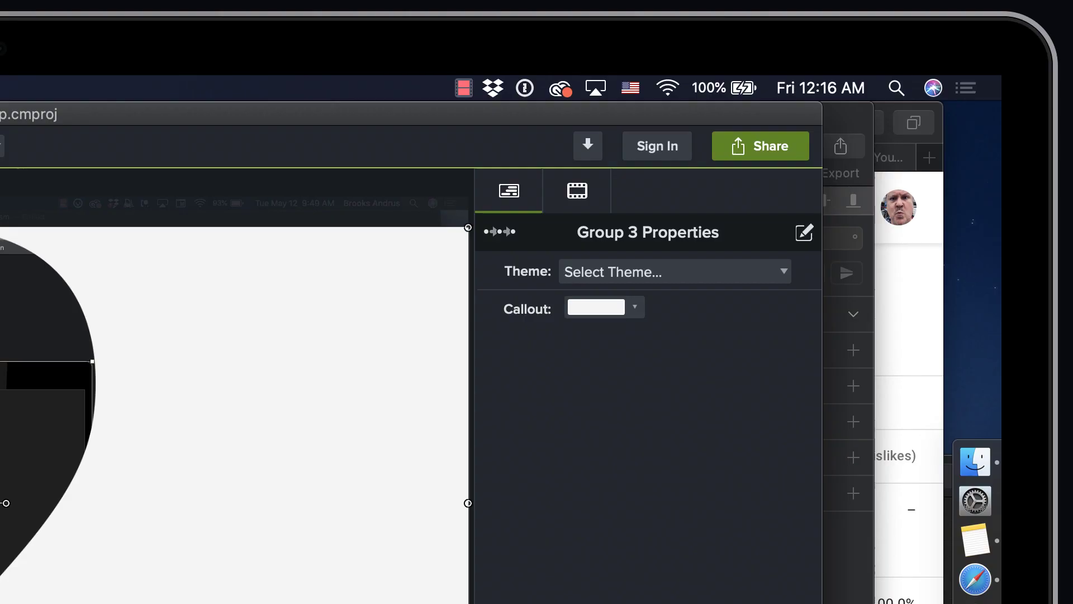
click(573, 200)
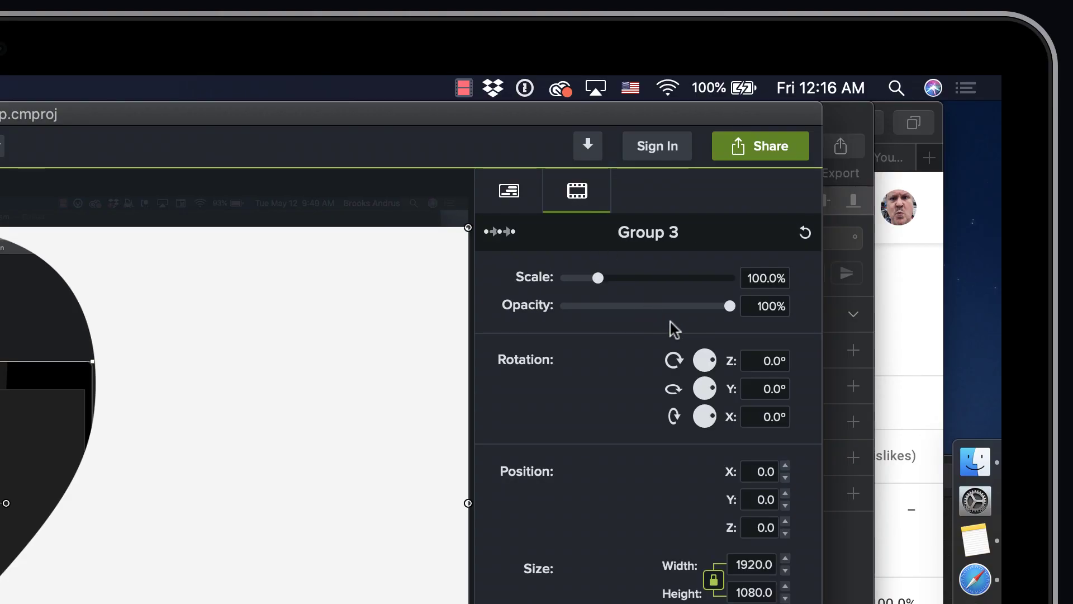
click(748, 278)
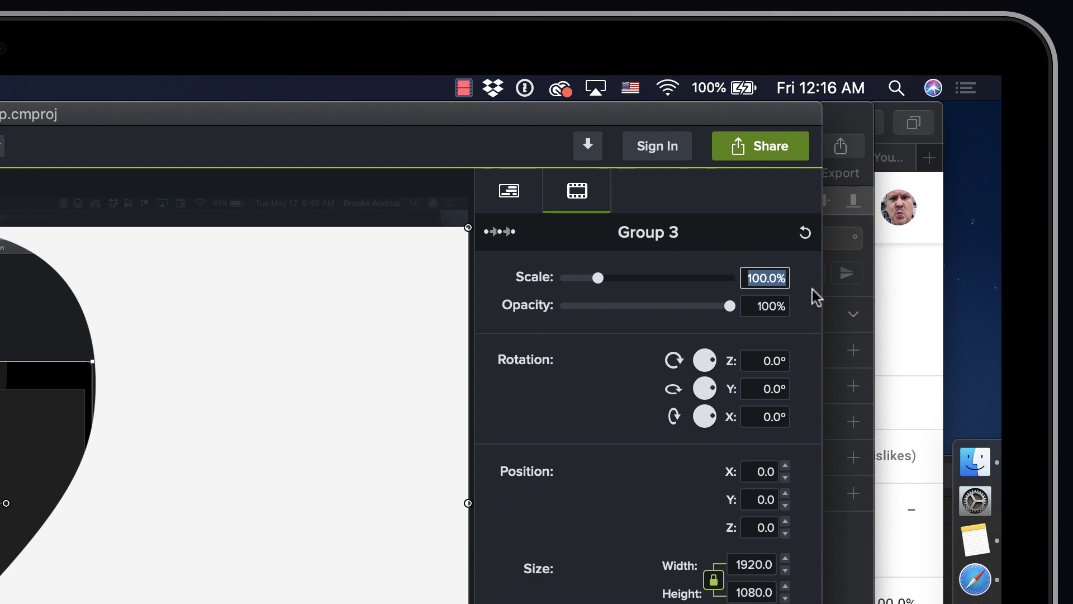
text(8)
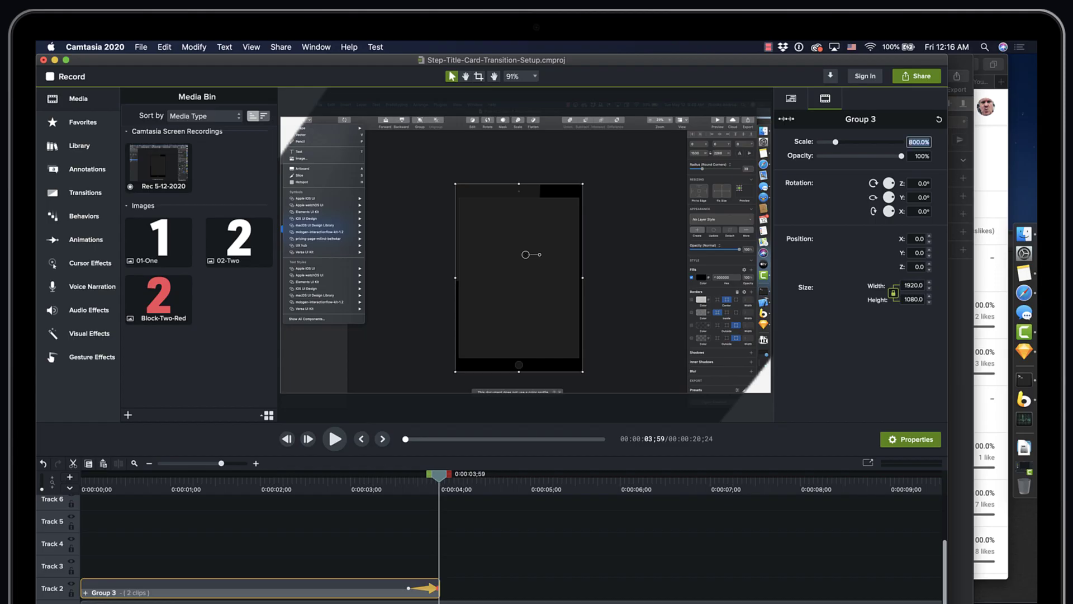
key(Return)
Play back the group's zoom animation from about 3 seconds into the timeline
click(375, 488)
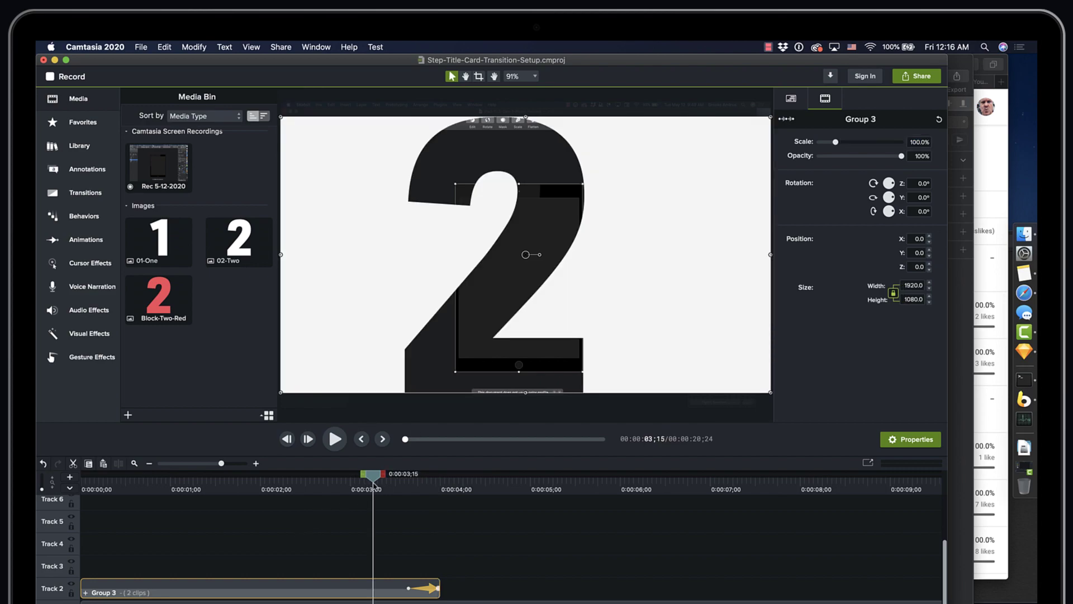
key(space)
key(space)
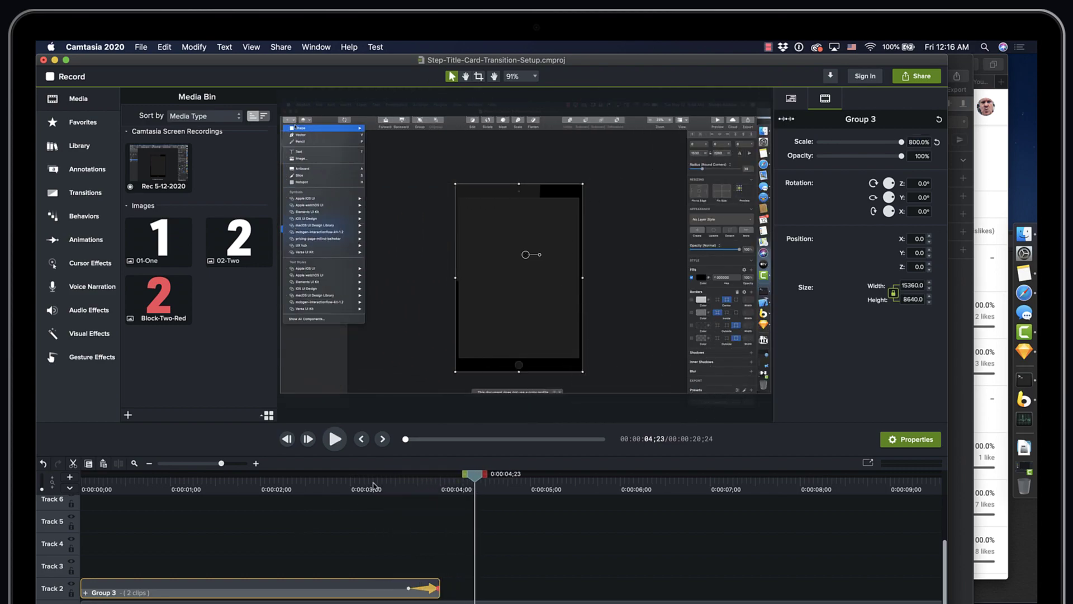
mouse_move(374, 488)
mouse_down()
mouse_move(444, 497)
mouse_move(383, 499)
mouse_up()
click(445, 529)
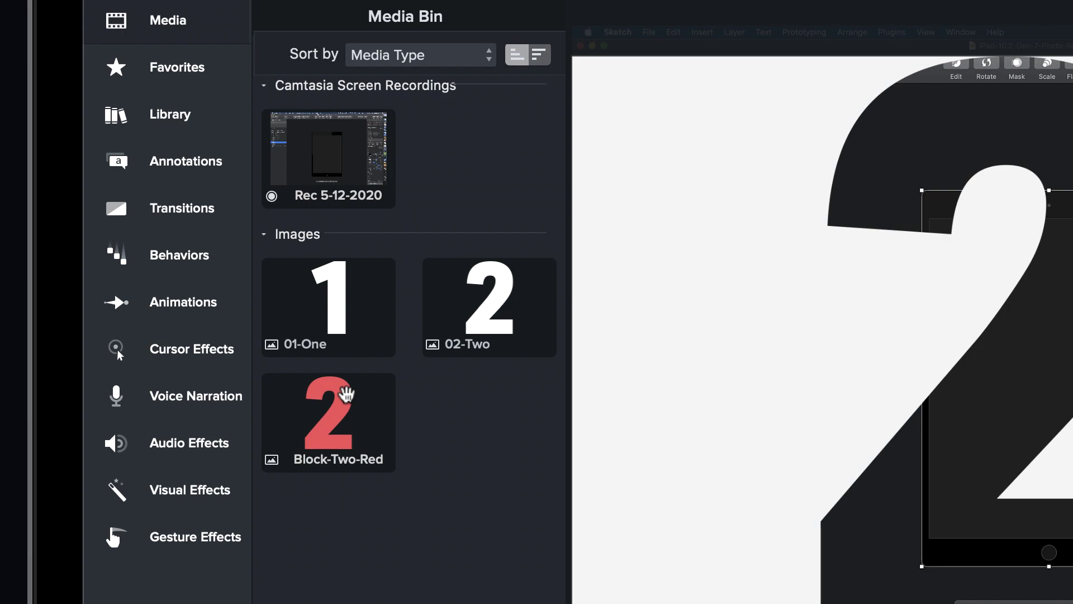
Add the favorite red text callout to Track 3 so that it spans the same time as the group on Track 2
key(super+3)
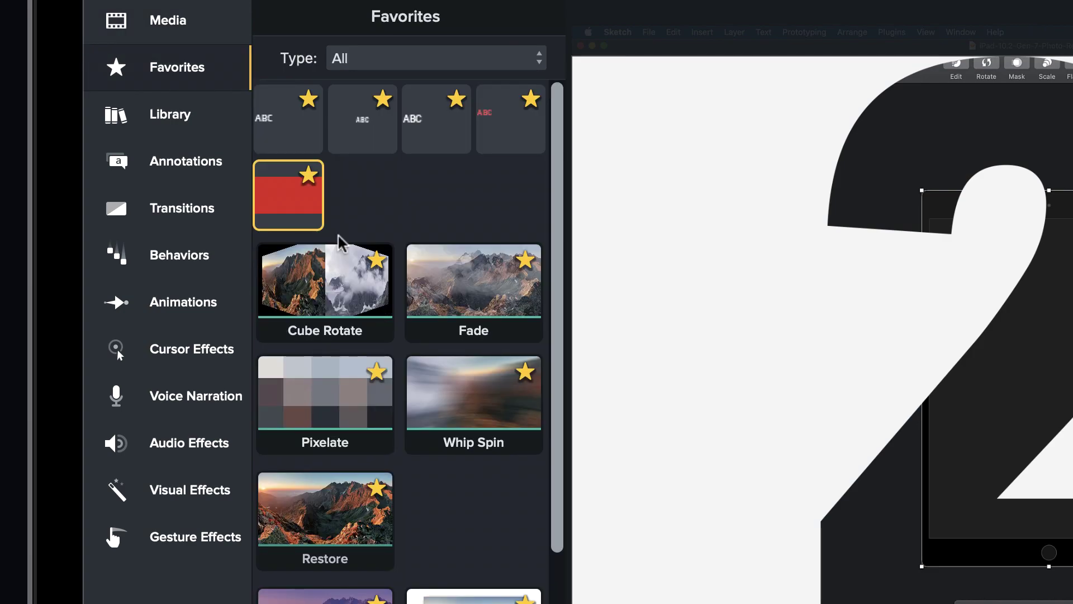
click(507, 122)
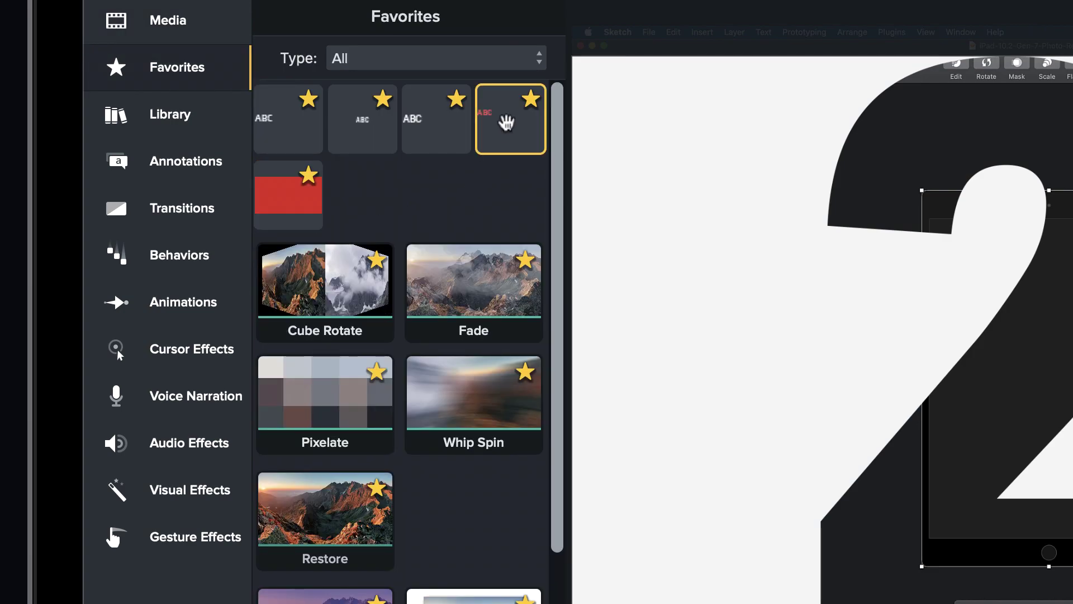
drag(507, 123, 679, 357)
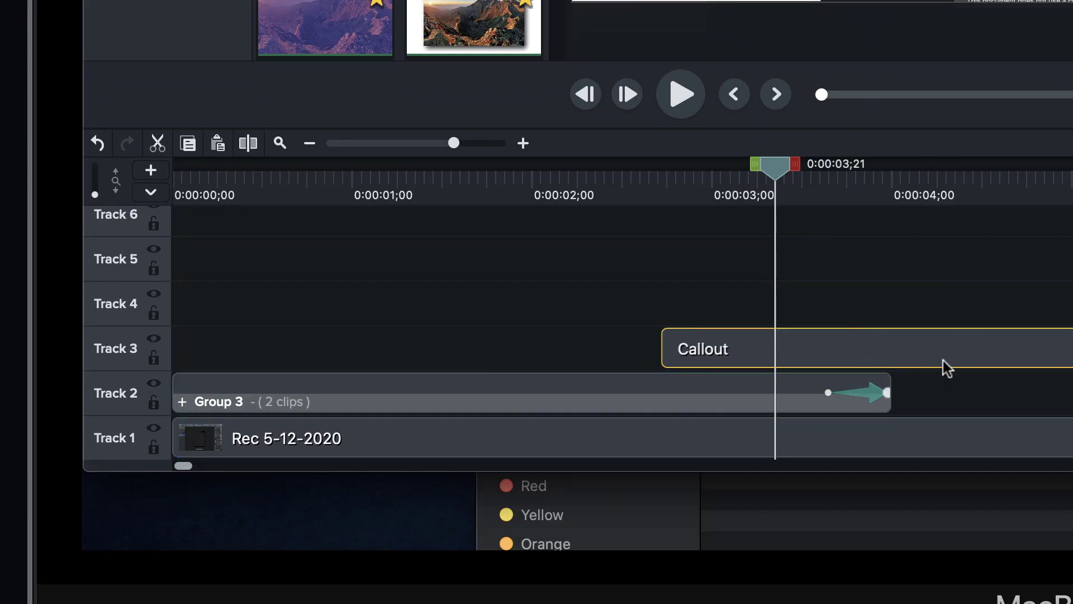
drag(1062, 352, 575, 374)
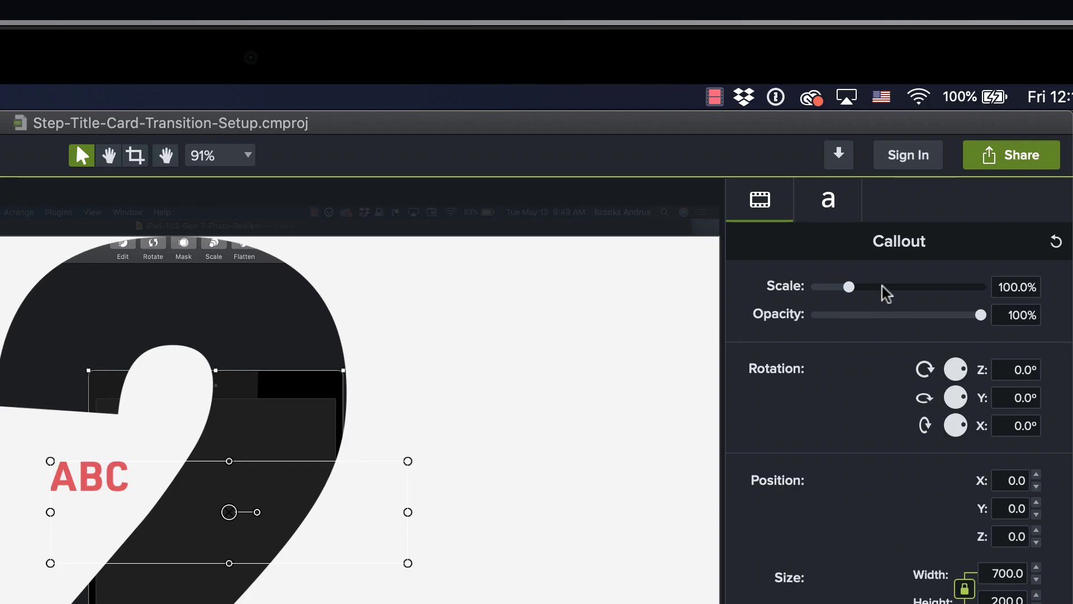
Place the callout just right of the number 2's lower half and change its text to "CUSTOM TRANSITIONS!!!"
click(831, 206)
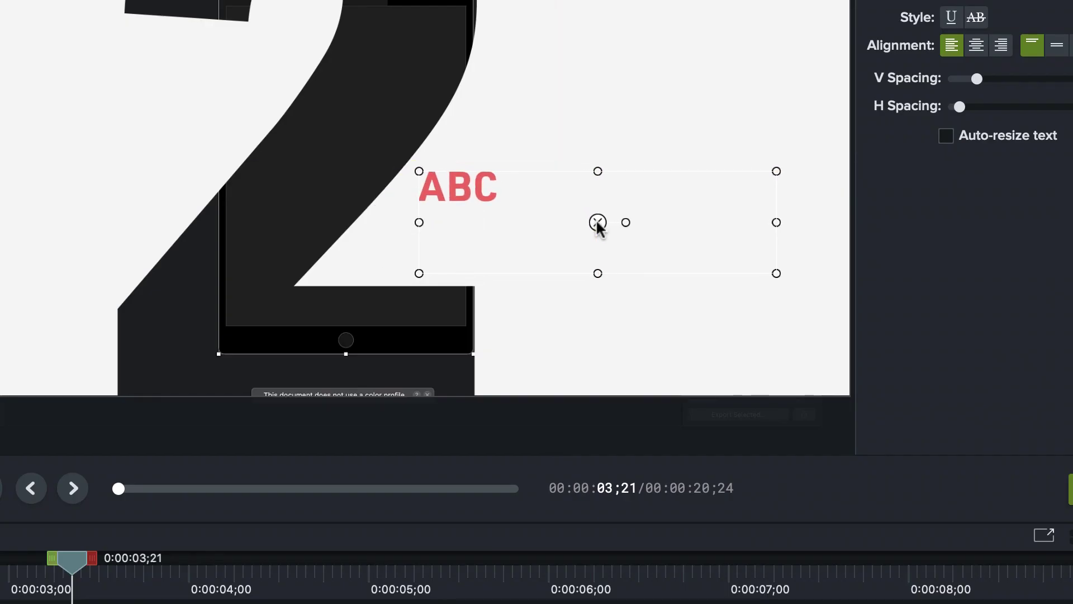
drag(596, 225, 636, 217)
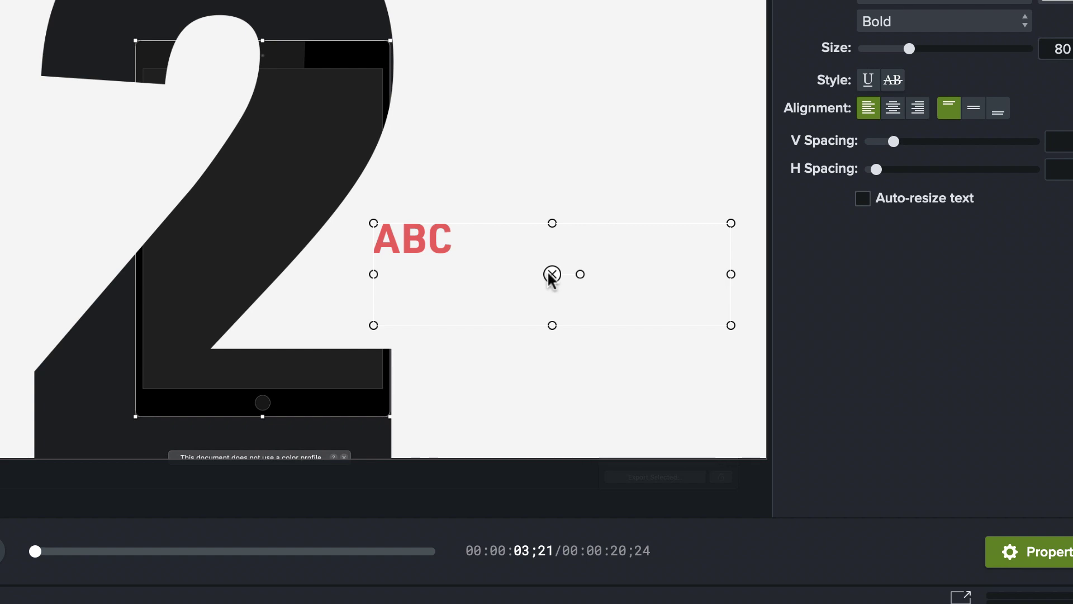
double_click(548, 275)
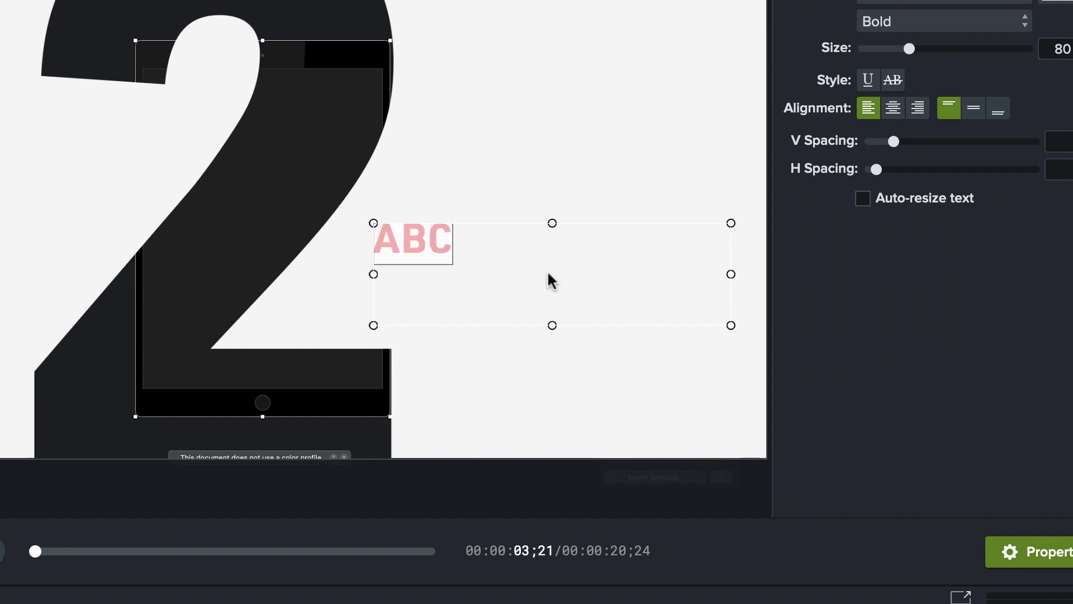
text(CUSTOM)
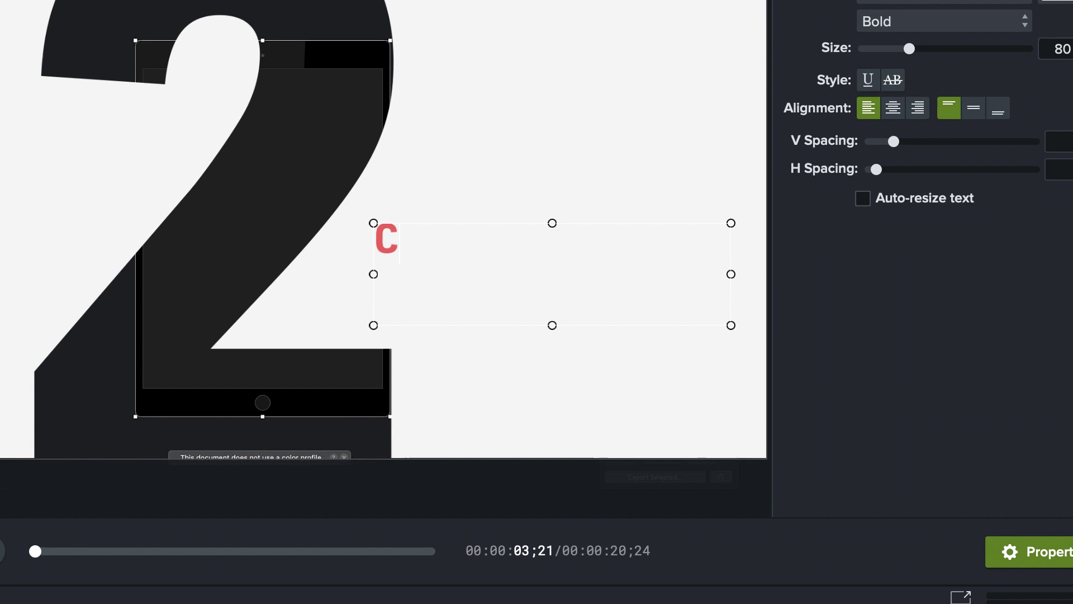
text( TR)
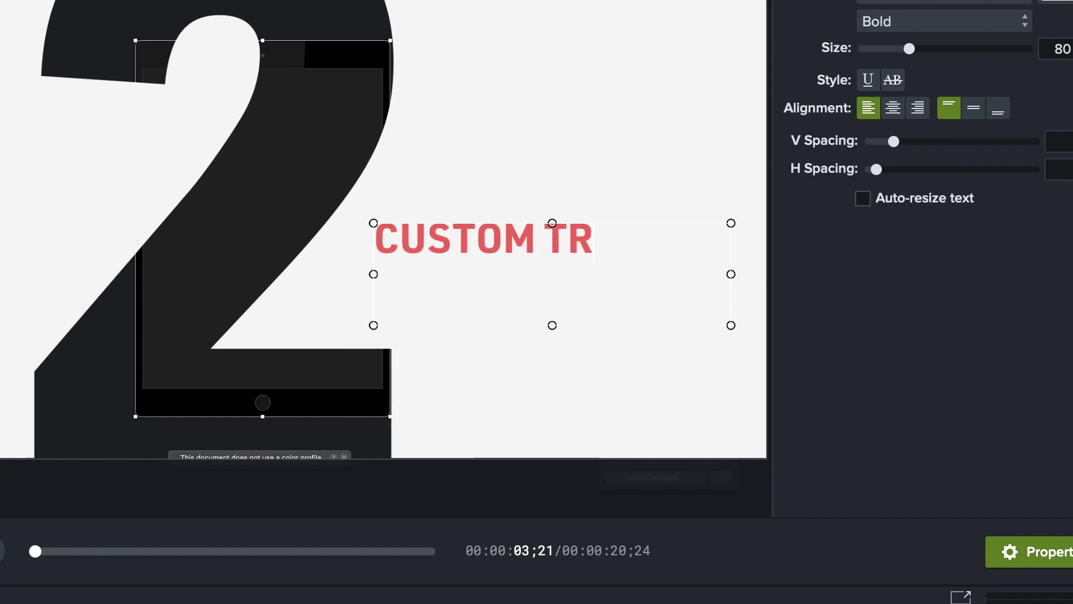
text(ANSITIONS)
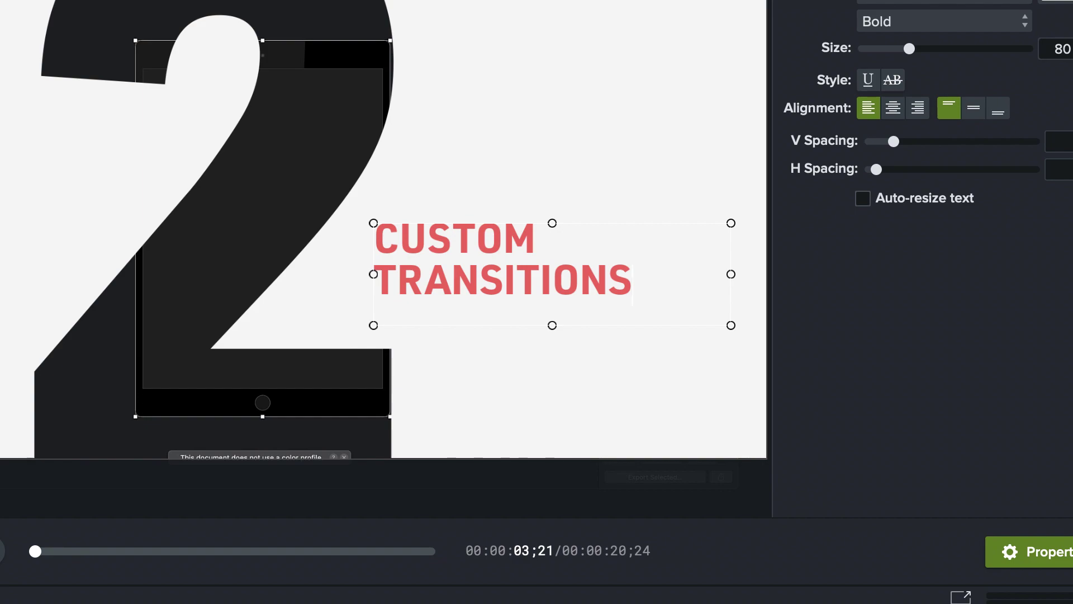
text(!!!)
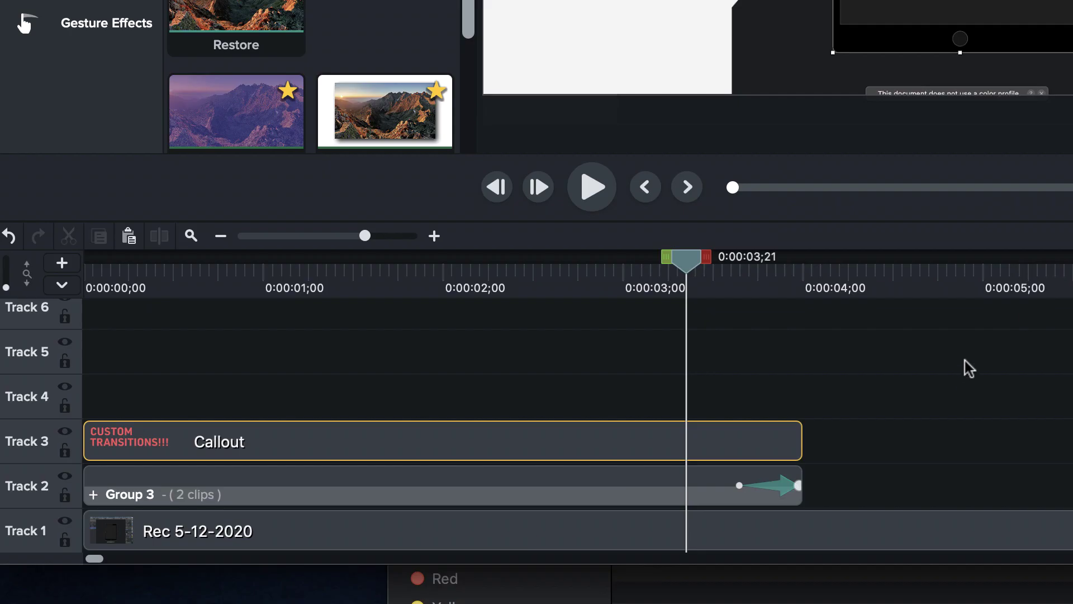
click(147, 603)
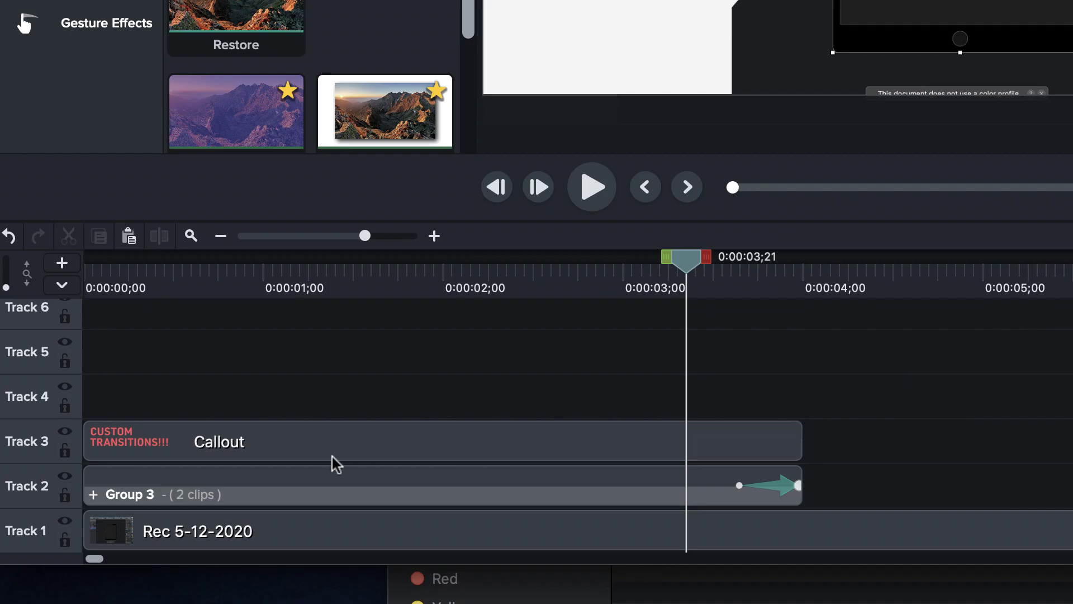
Move the callout clip up to Track 4 and add the Block-Two-Red image on Track 3 from the start of the timeline
drag(157, 436, 157, 404)
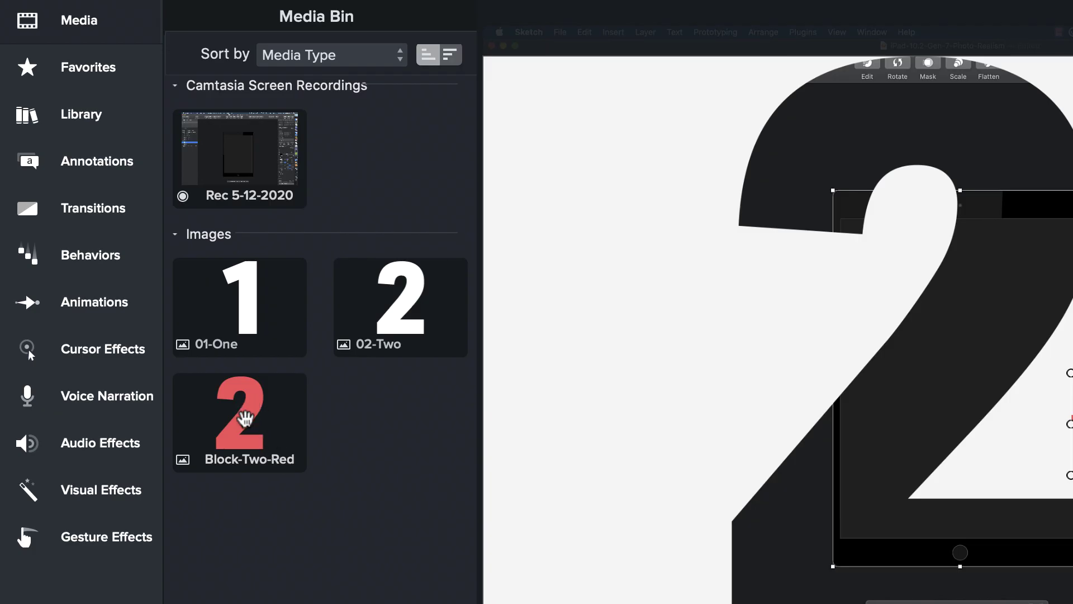
click(244, 418)
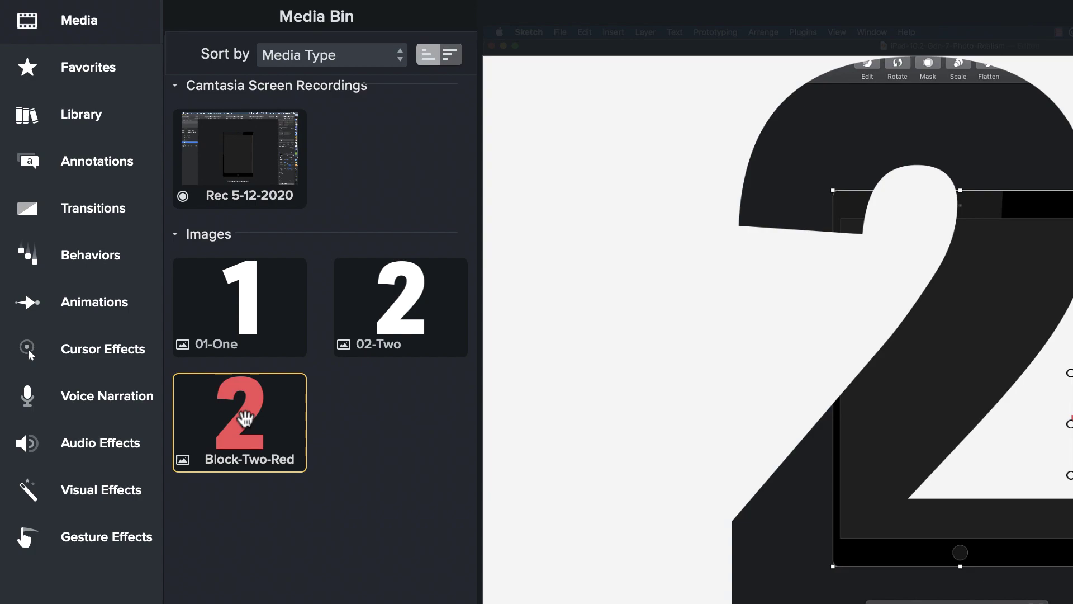
drag(245, 418, 73, 426)
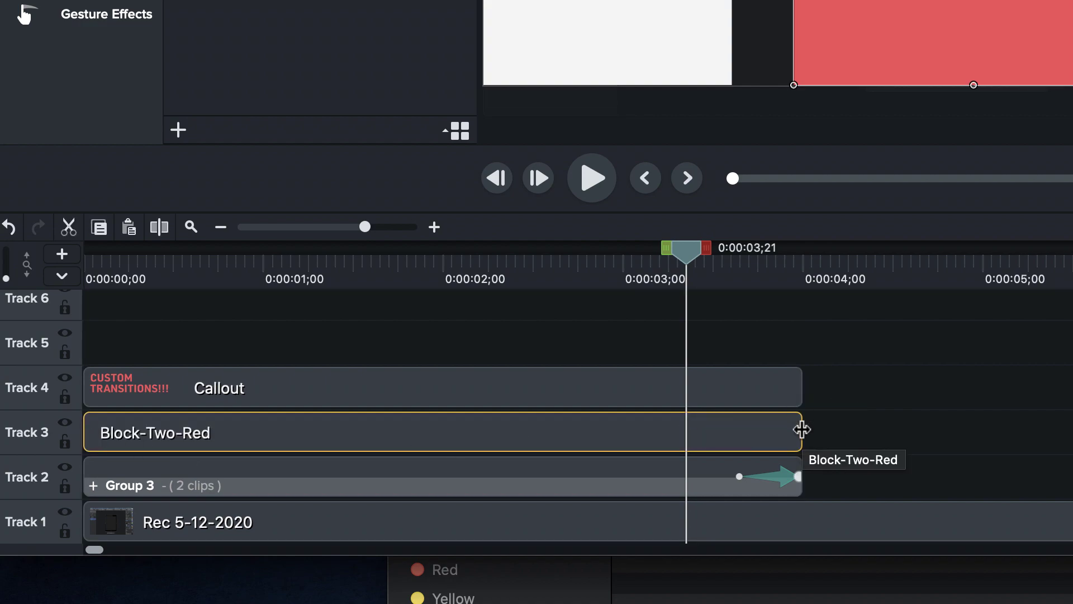
Trim the Block-Two-Red and callout clips so both end where the group's zoom animation starts, at 0:00:03;39
drag(802, 429, 739, 429)
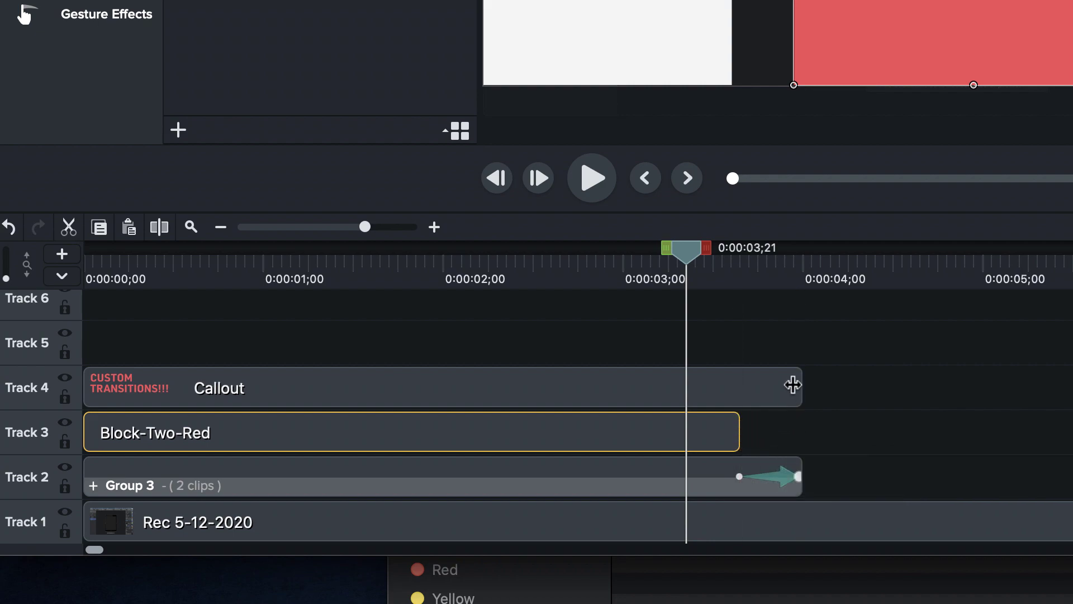
drag(801, 385, 740, 387)
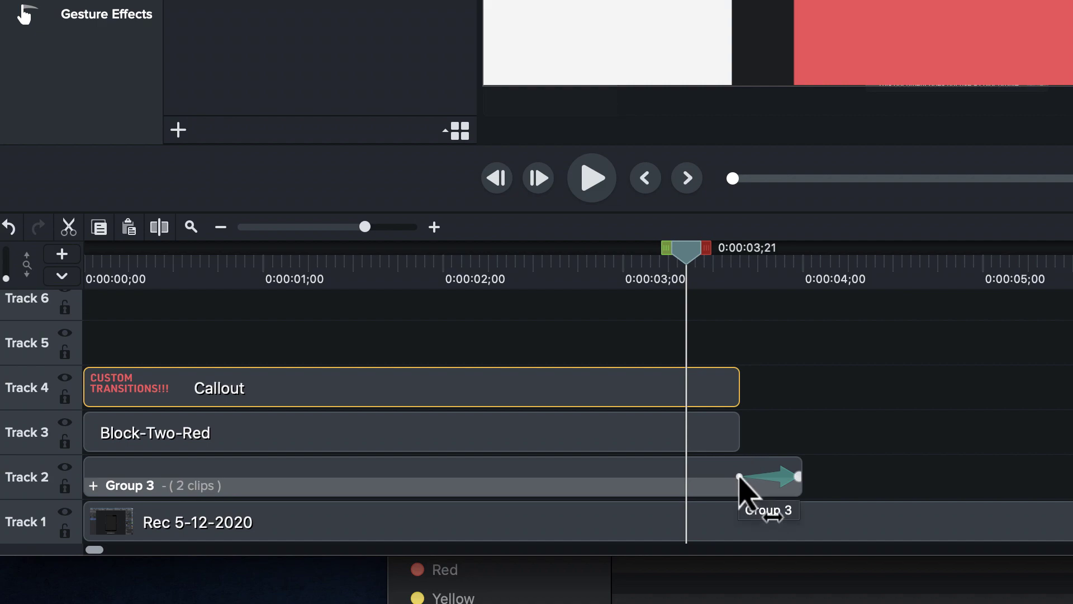
Set the Block-Two-Red image's X position to -122 so it covers the cut-out number
click(722, 439)
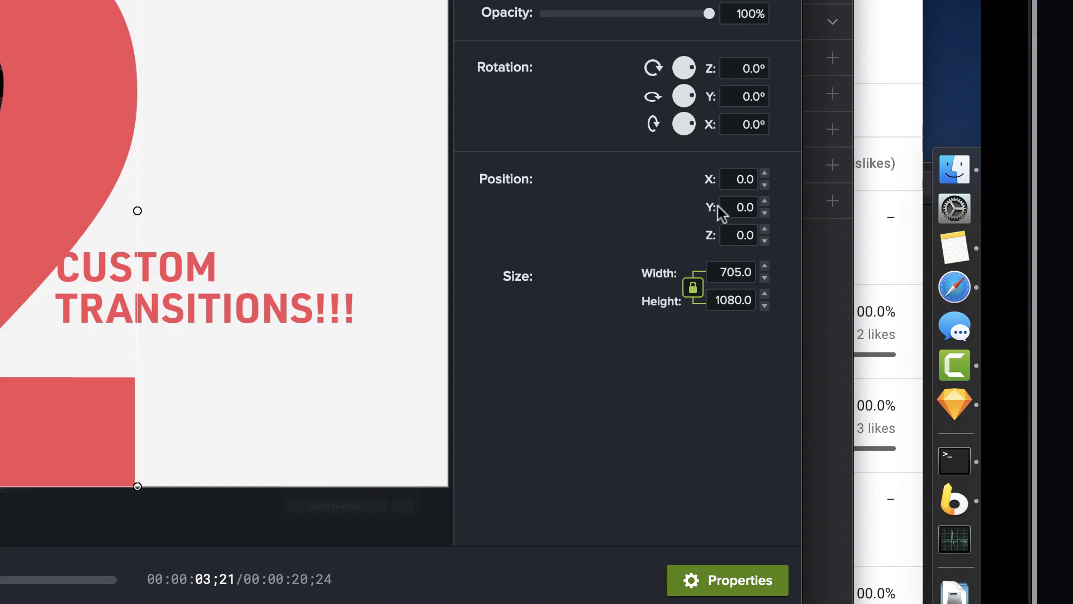
click(738, 179)
key(BackSpace)
text(-122)
key(Return)
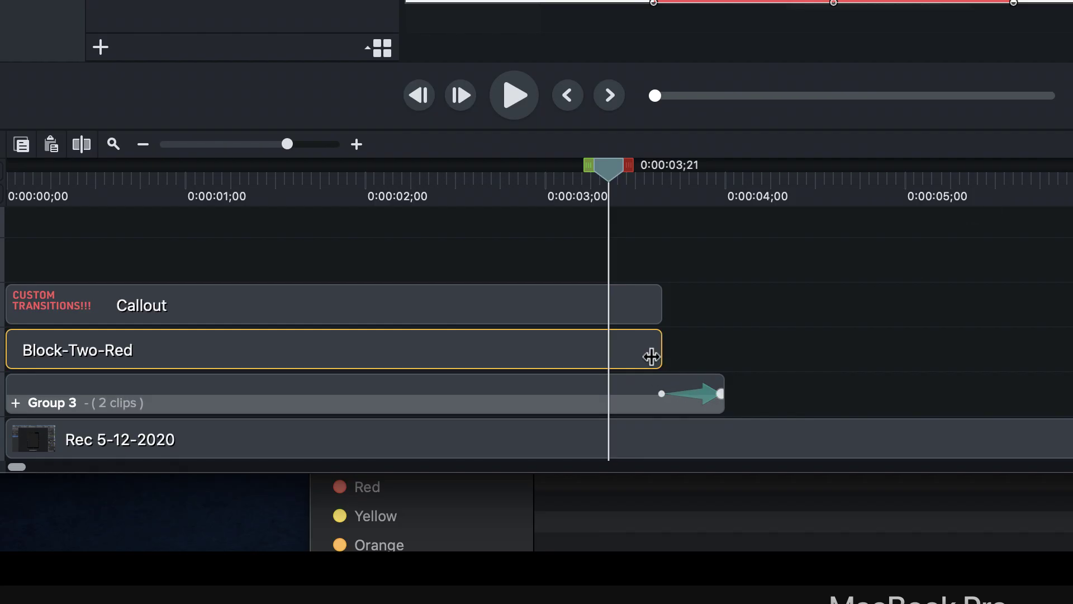
Add an animation ending at 0:00:03;39 to the Block-Two-Red clip and extend the clip to 0:00:03;40
key(ctrl+alt+Right)
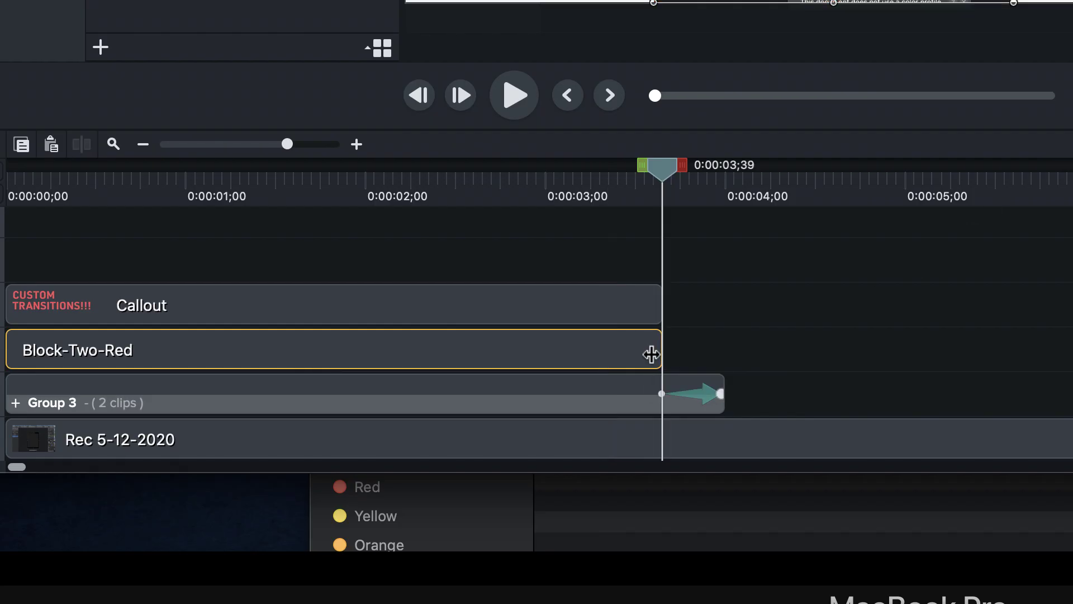
key(super+equal)
key(super+Left)
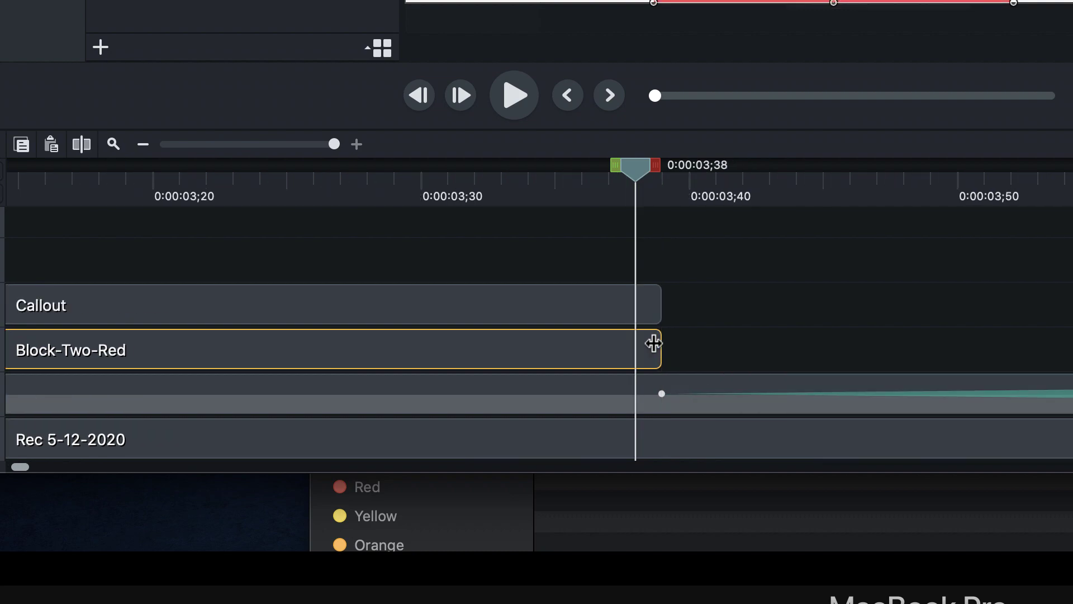
key(shift+a)
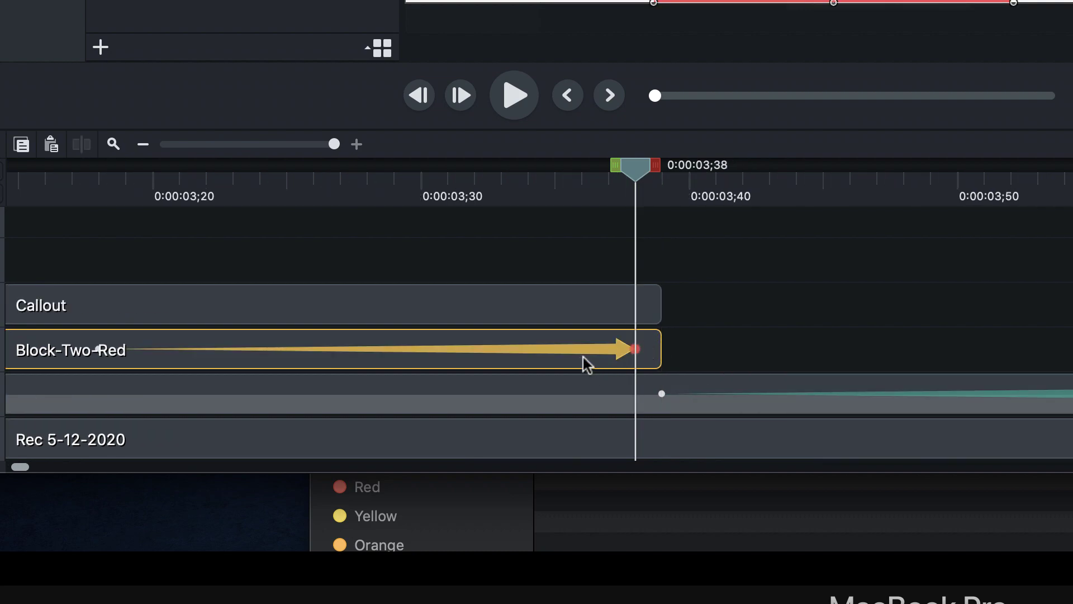
drag(659, 349, 685, 348)
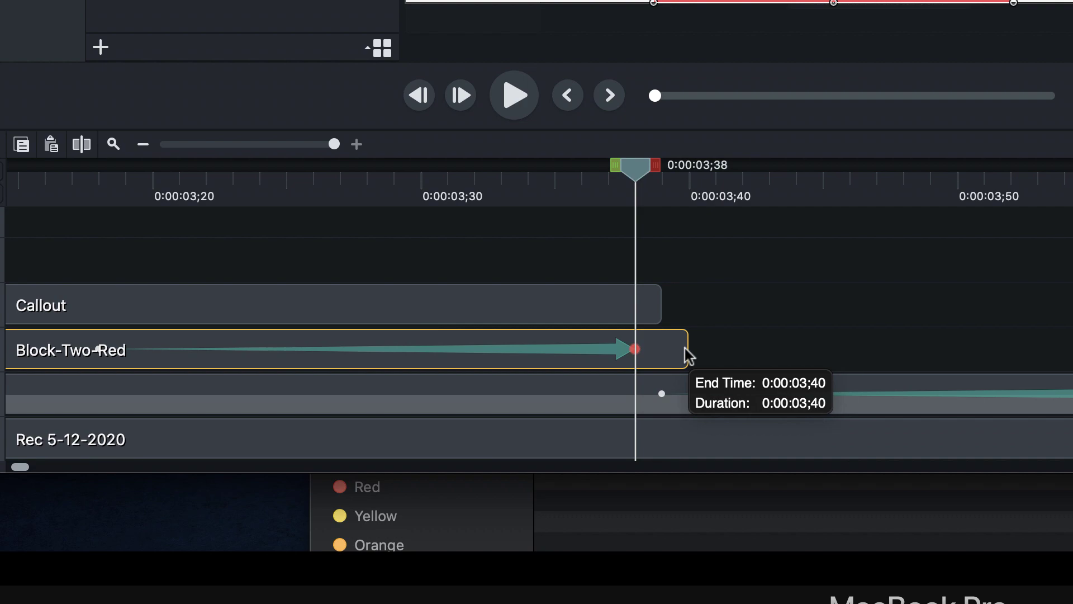
drag(594, 347, 622, 350)
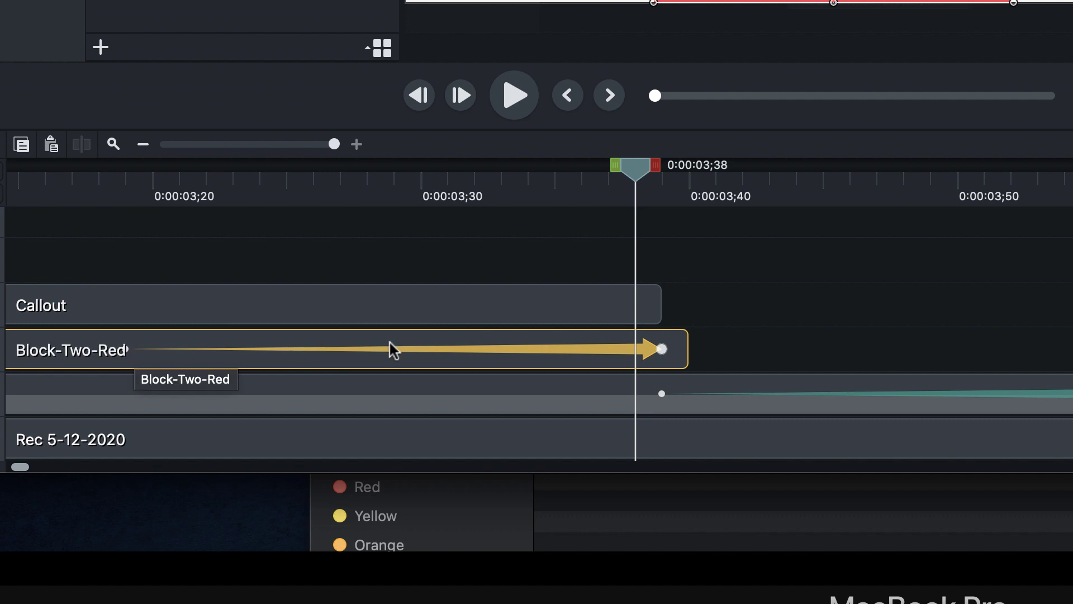
Lower the Block-Two-Red image's opacity to fully transparent at the end point of its animation
click(661, 347)
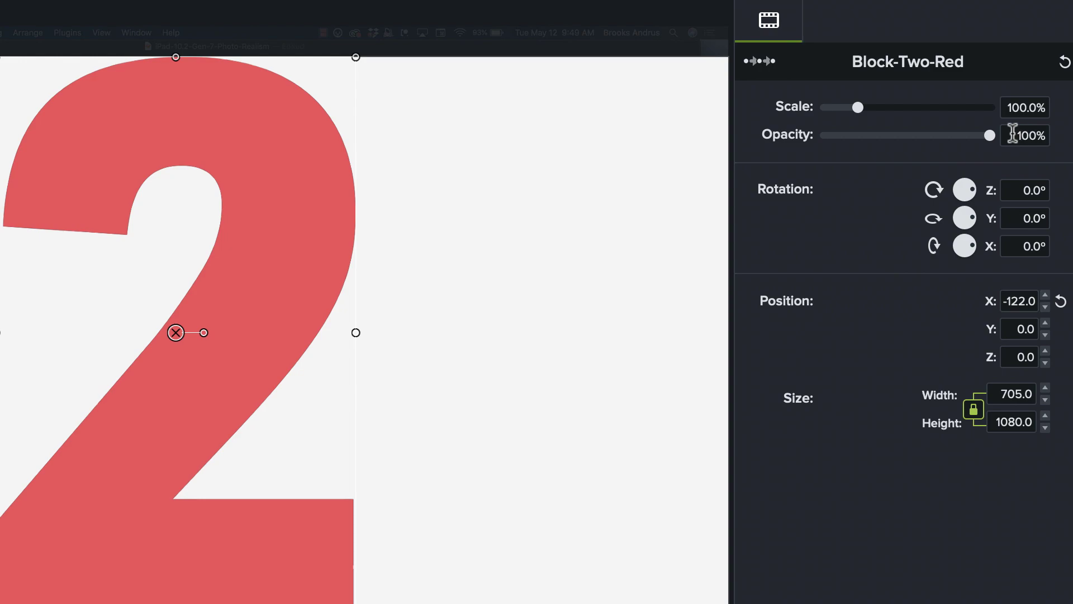
drag(991, 136, 793, 162)
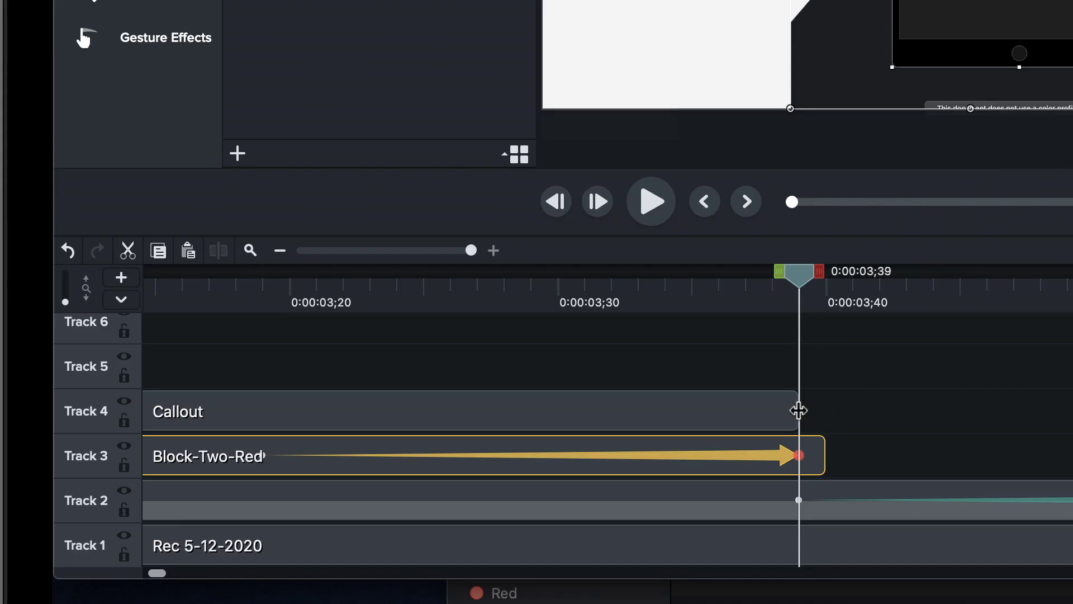
Extend the callout clip to 0:00:03;40 and add an animation that slides the text off the canvas's right side by 0:00:03;39
drag(790, 409, 812, 414)
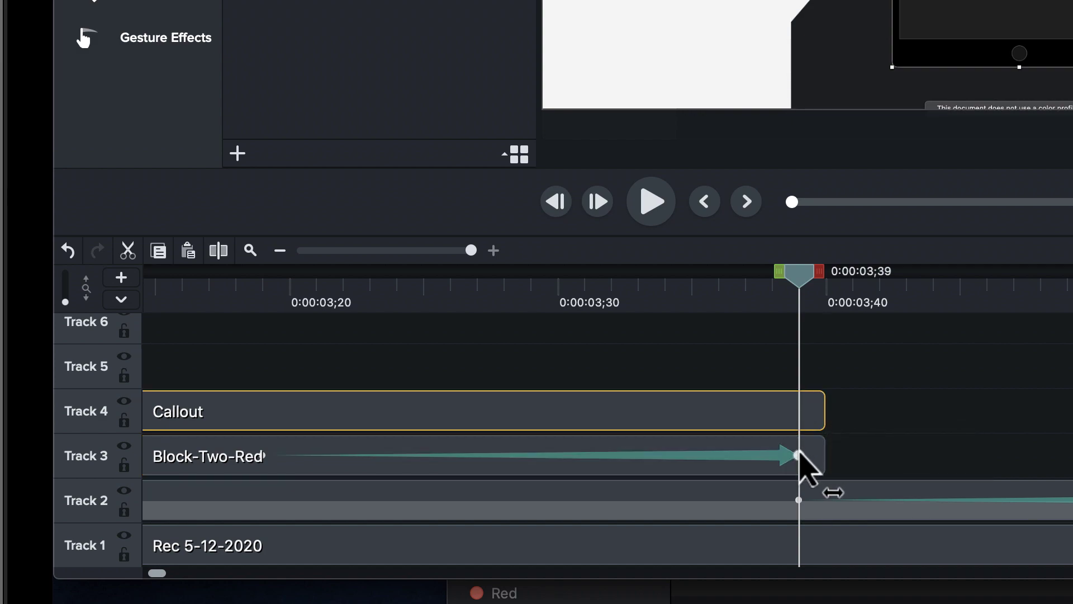
click(799, 455)
click(799, 426)
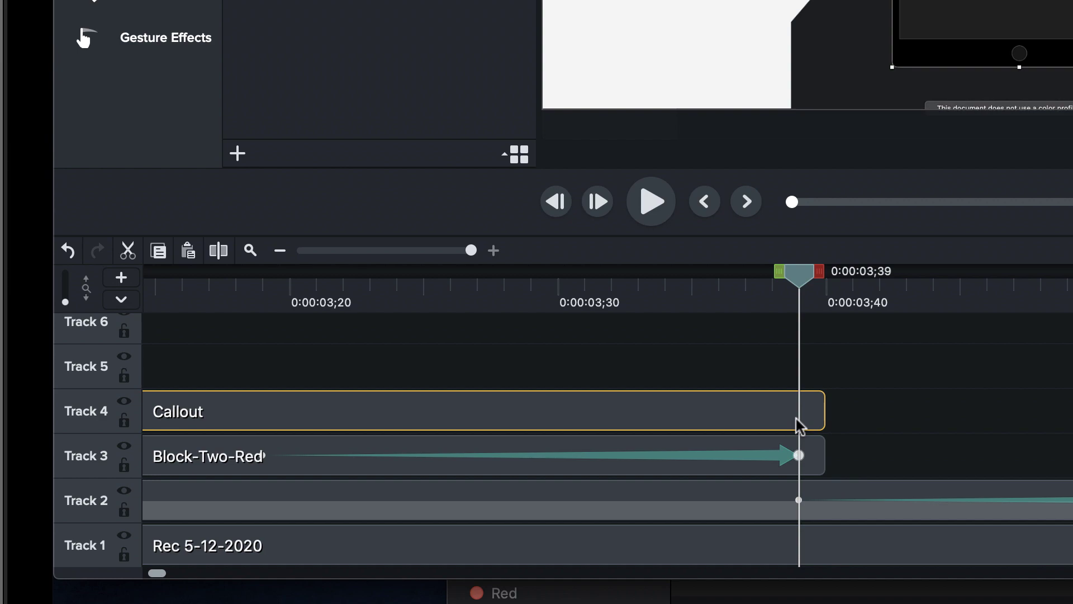
key(a)
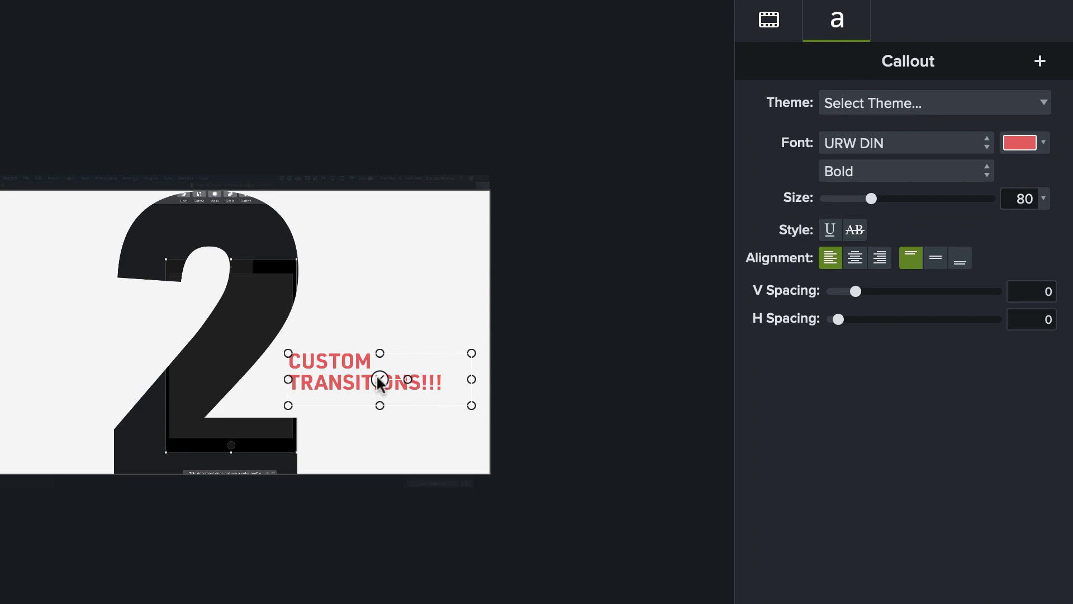
drag(379, 380, 689, 365)
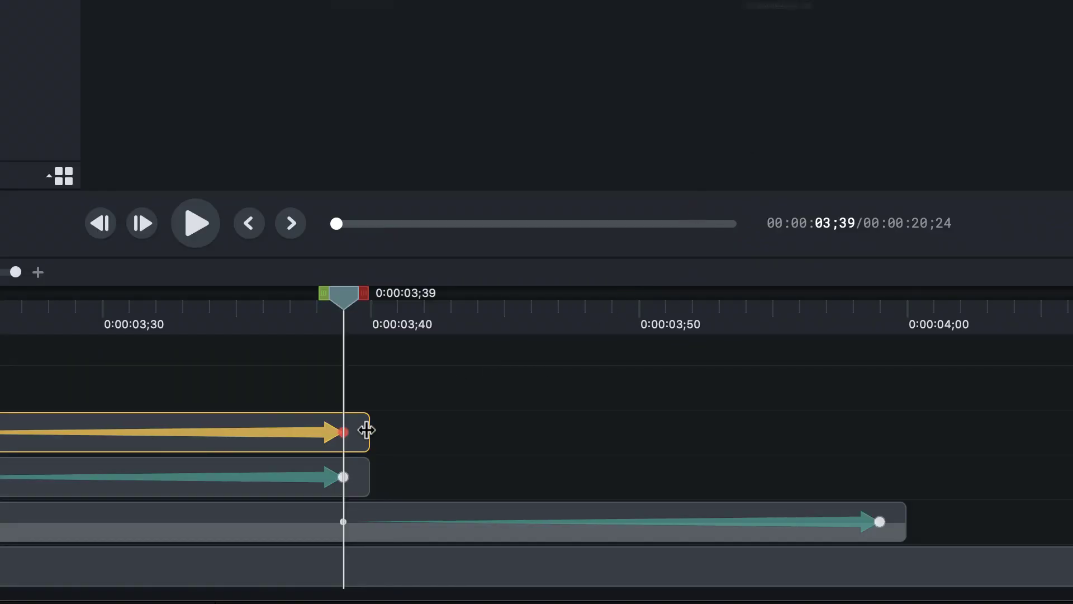
Extend the callout clip to 0:00:04;00 and shift its slide-out animation to run from 0:00:03;39 to 0:00:03;59, nudging the text's end position
drag(367, 430, 901, 431)
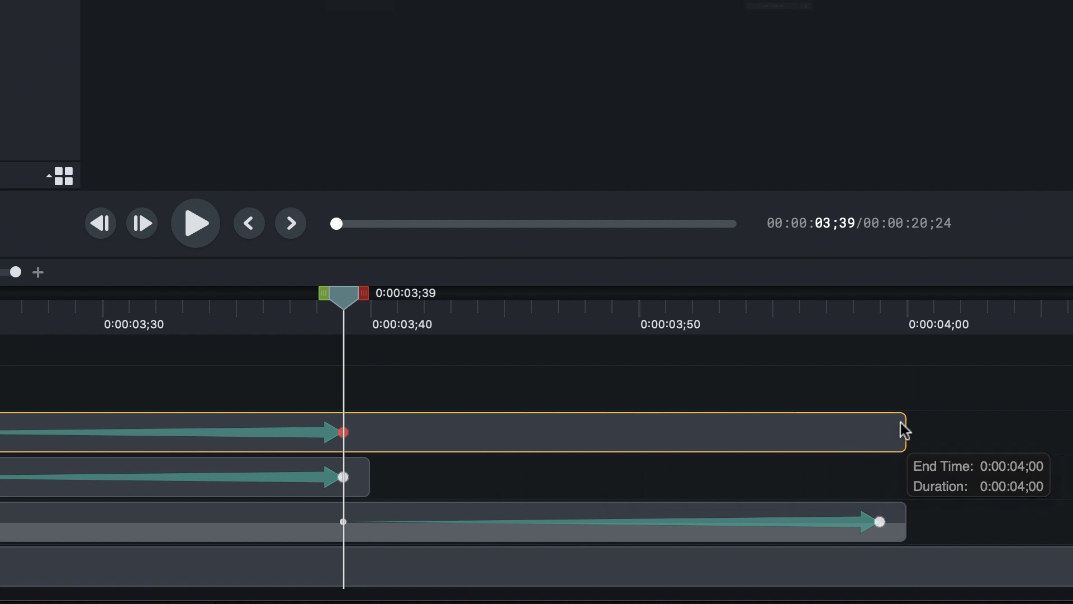
click(324, 438)
drag(324, 439, 863, 421)
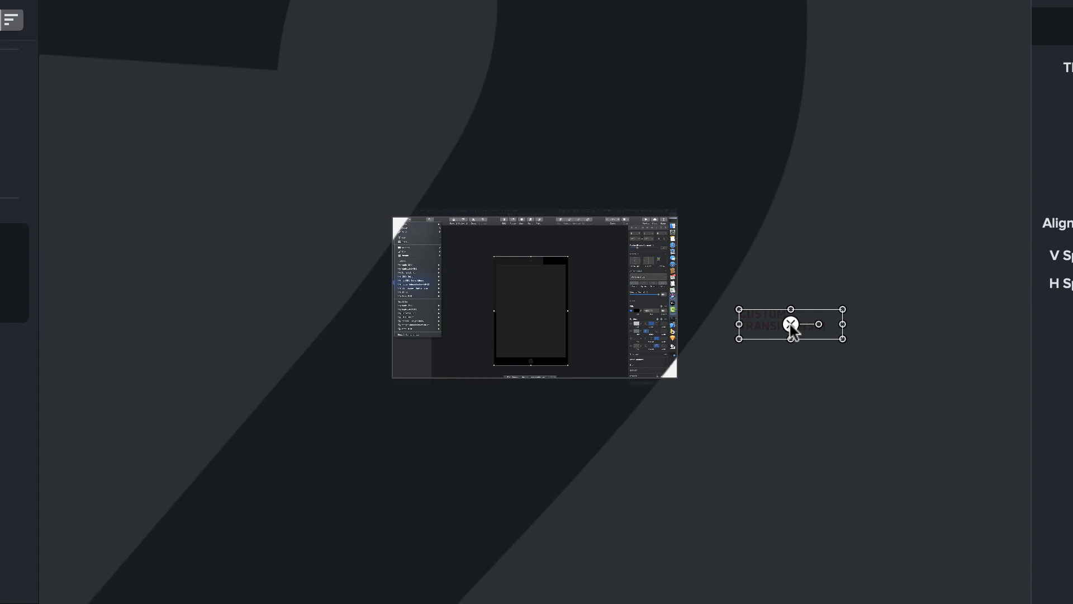
drag(791, 324, 801, 323)
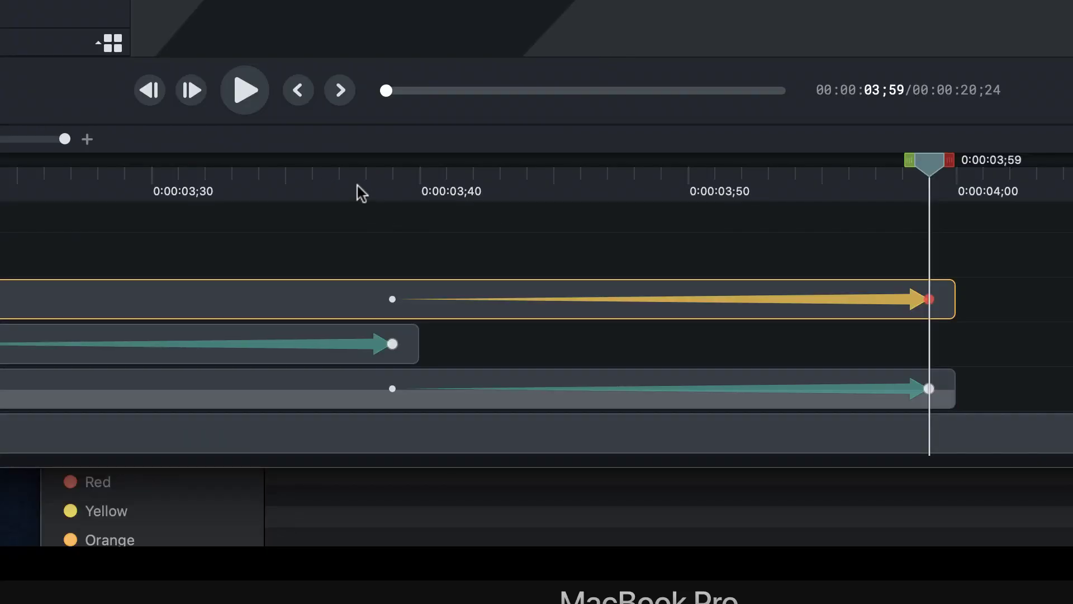
Shift the end of the Block-Two-Red fade-out to 0:00:03;40 and extend the clip to 0:00:03;41
click(357, 185)
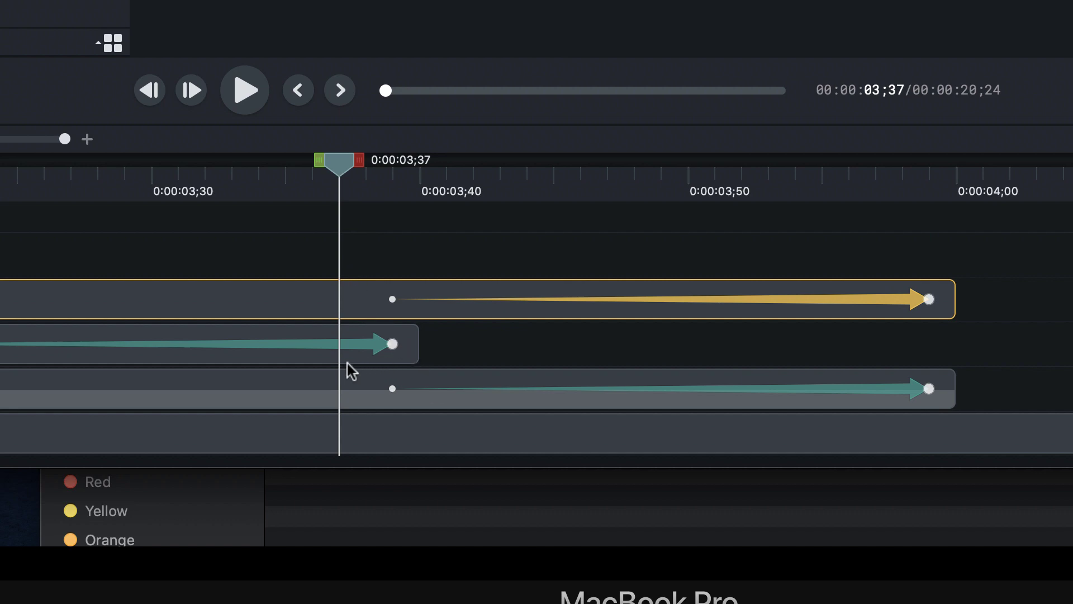
click(358, 342)
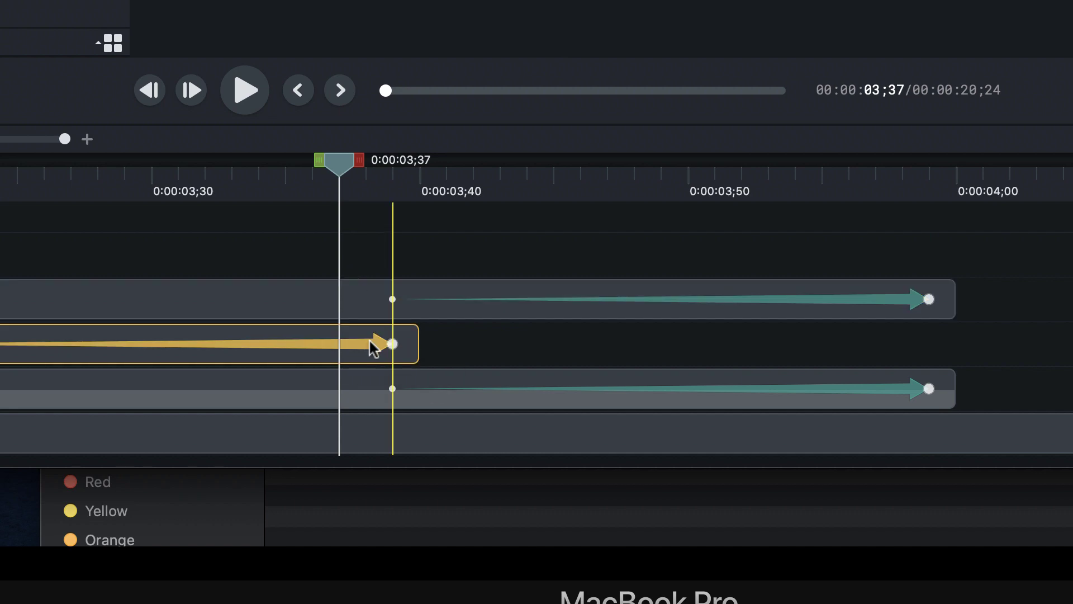
mouse_move(393, 343)
mouse_down()
mouse_move(442, 344)
mouse_move(408, 344)
mouse_up()
click(385, 351)
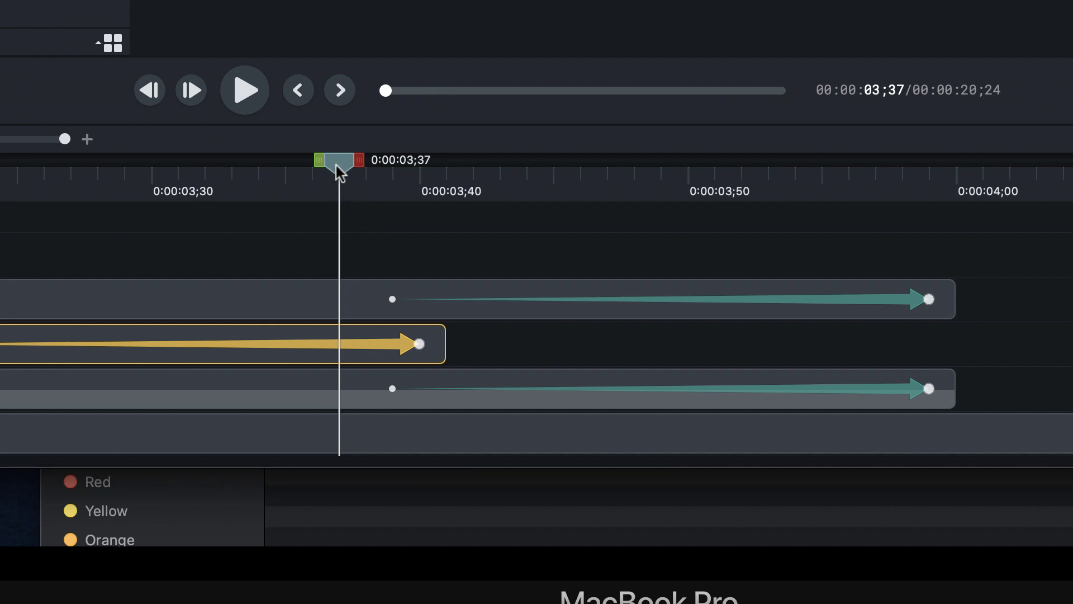
Hide the properties and media bin panels and enlarge the canvas preview to 109%, with the playhead at 0:00:02;47
drag(340, 172, 236, 179)
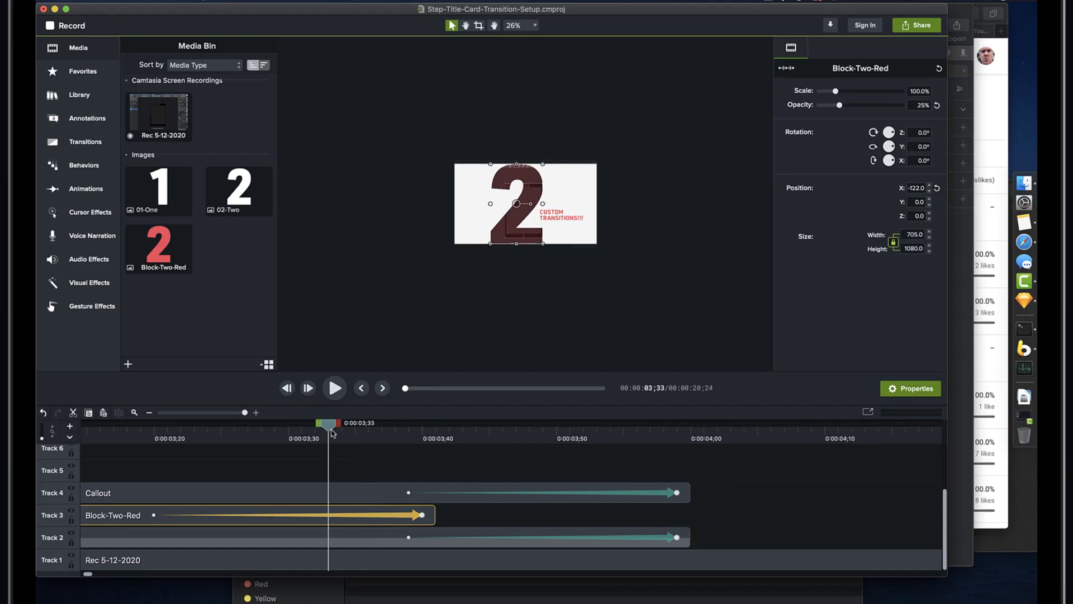
scroll(332, 433, down, 5)
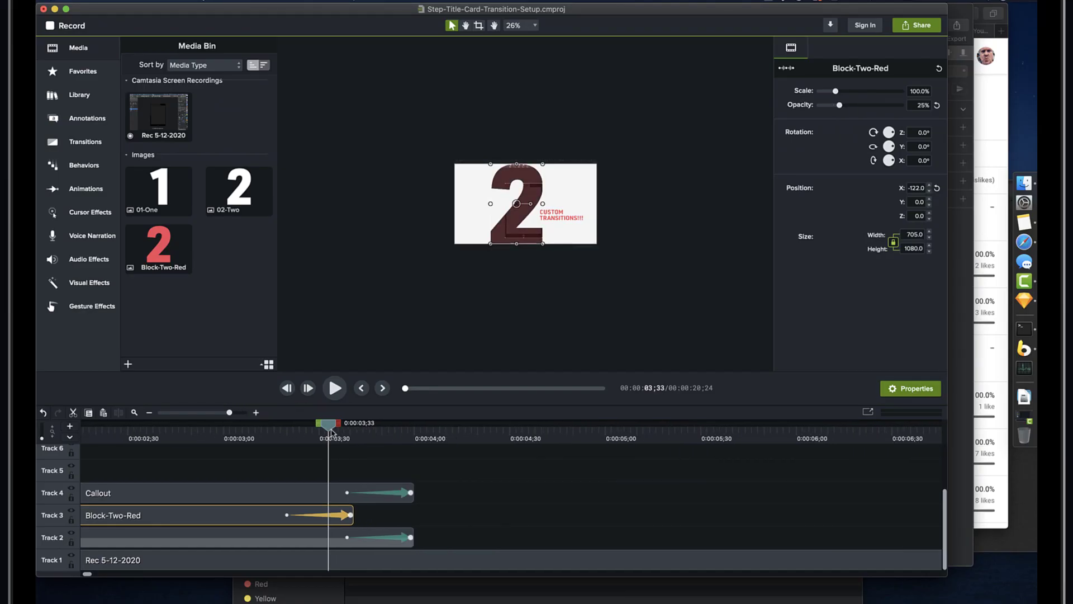
click(247, 439)
scroll(486, 321, up, 1)
scroll(485, 321, up, 3)
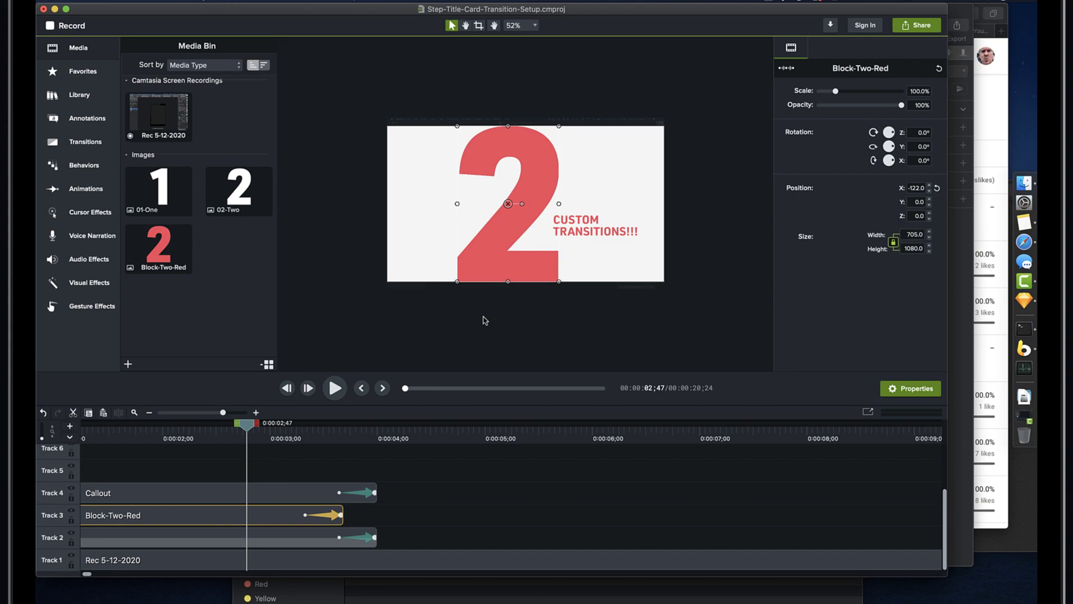
scroll(485, 320, up, 1)
scroll(486, 321, up, 4)
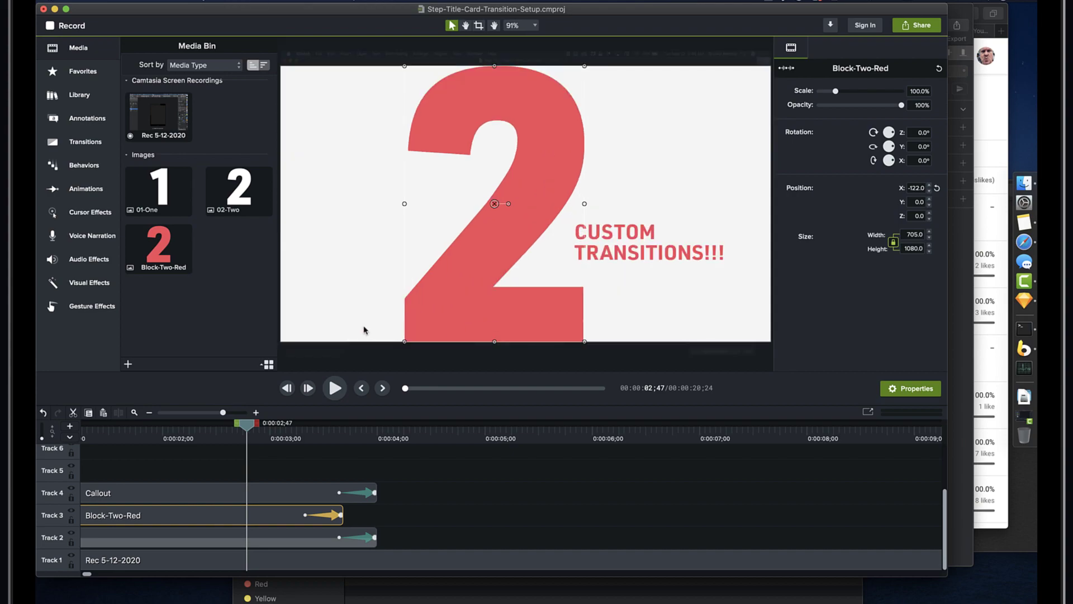
key(super+k)
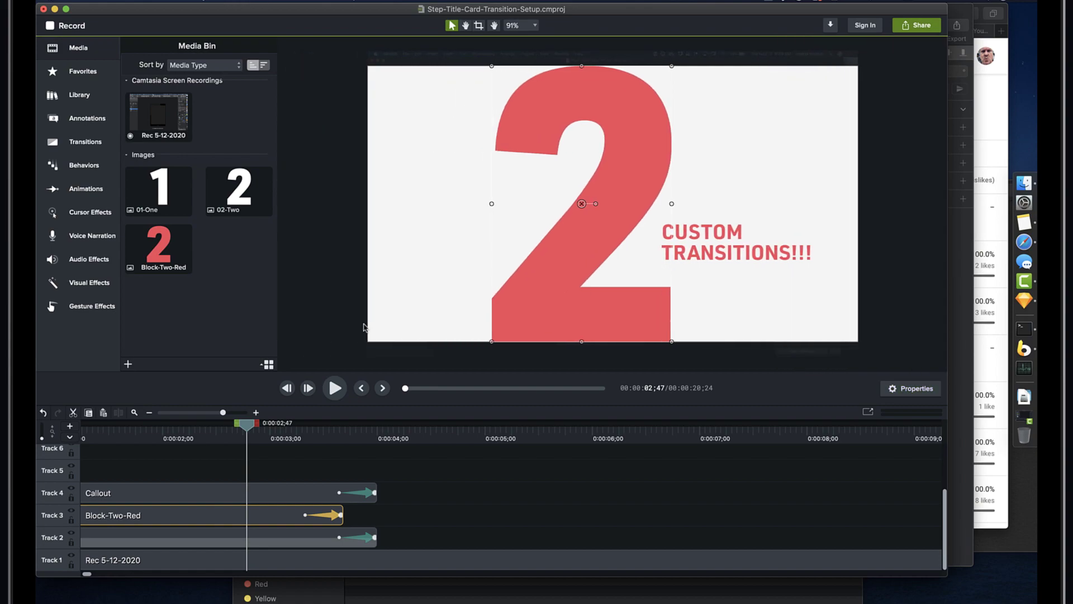
key(alt+super+t)
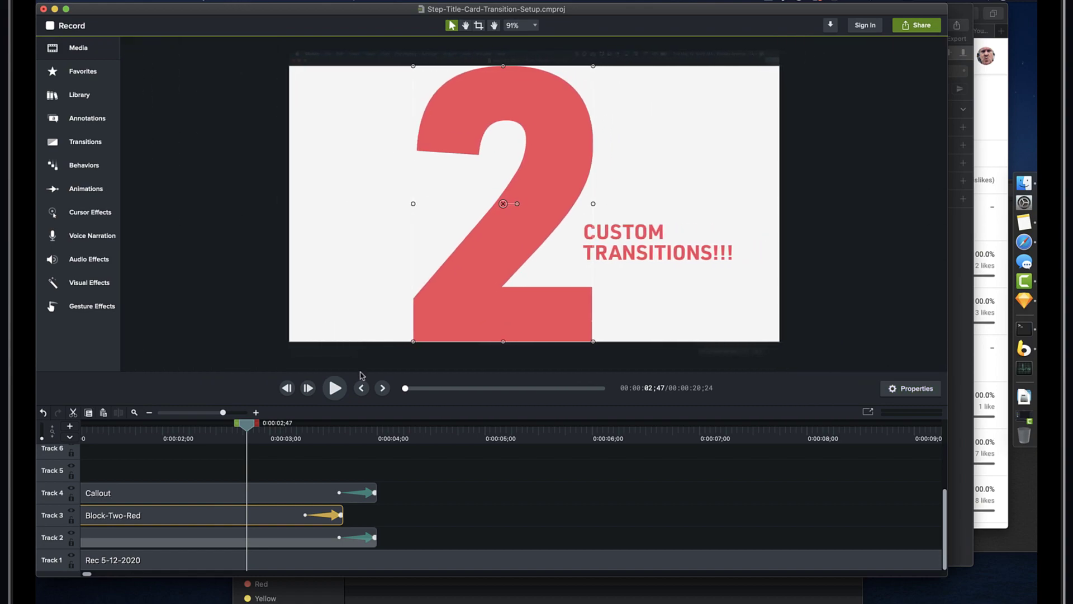
key(super+equal)
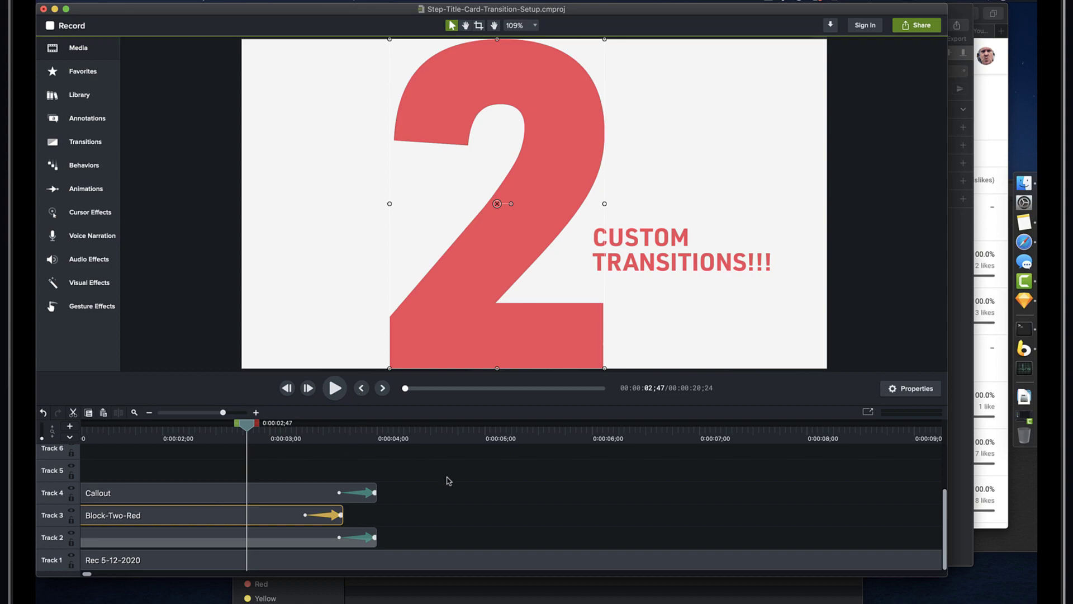
Play back the title card transition several times from before the fade, then scrub through it to 0:00:04;03
key(space)
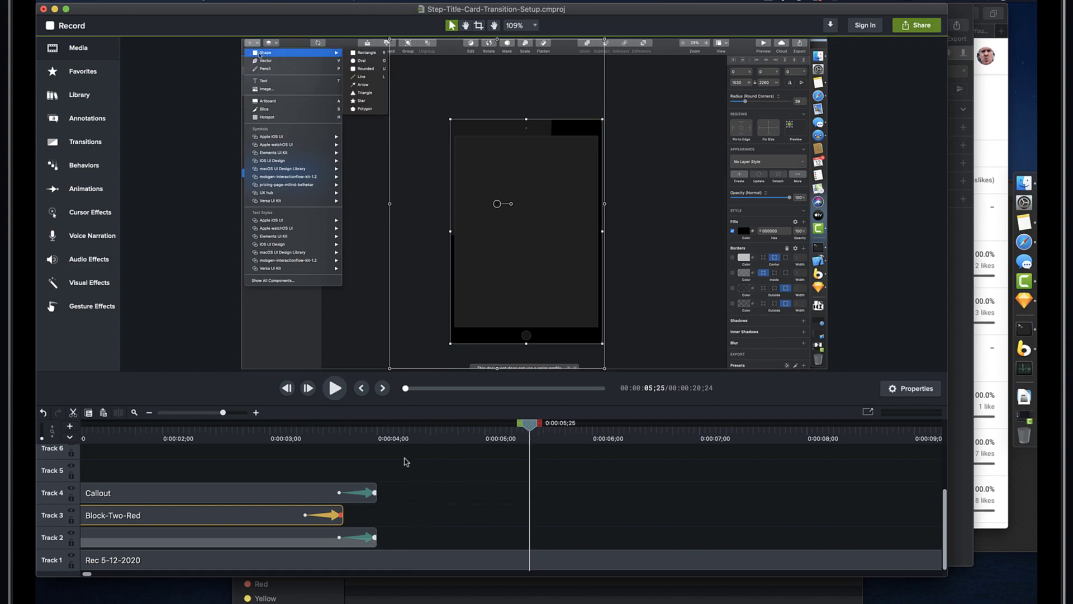
click(281, 432)
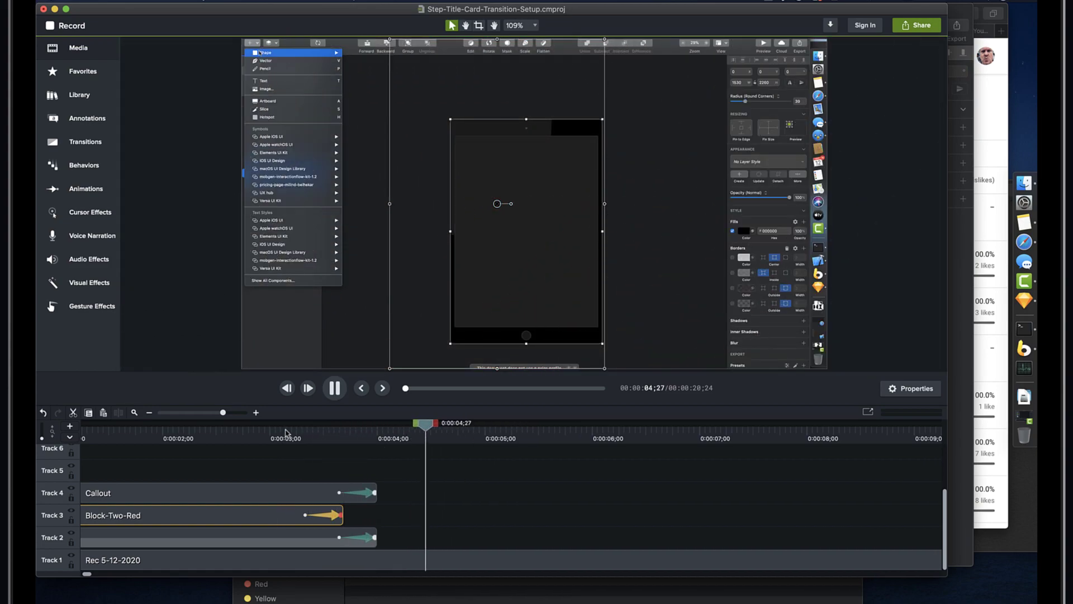
key(space)
click(280, 433)
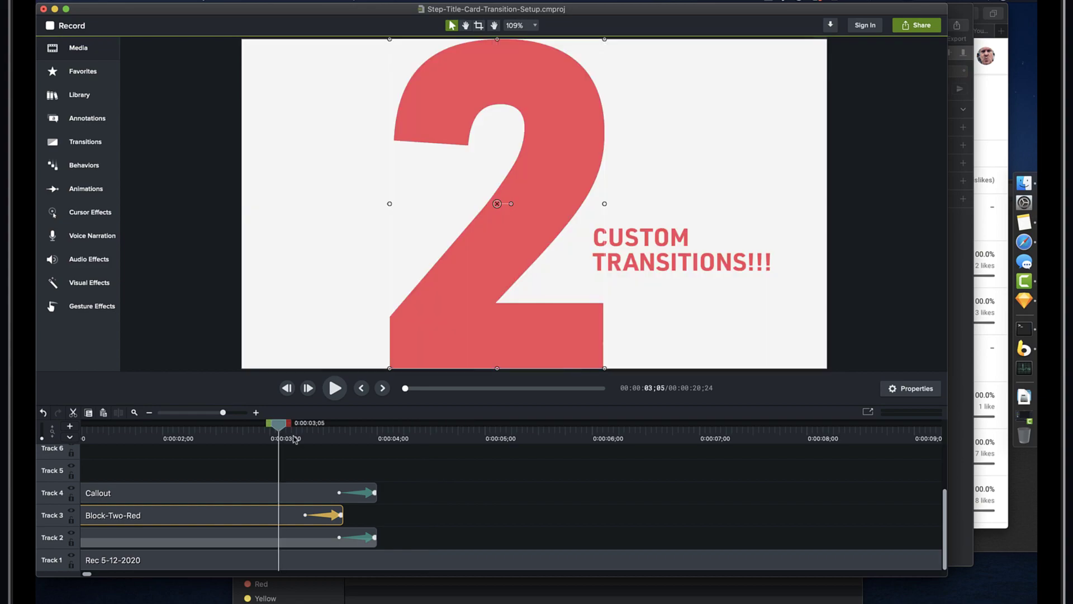
key(space)
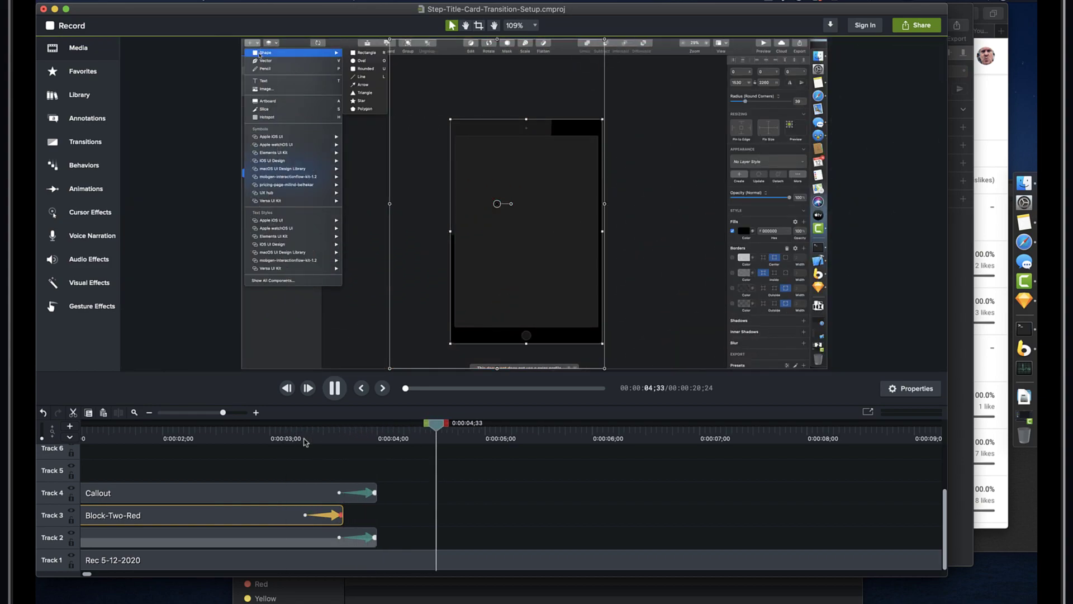
key(space)
click(312, 433)
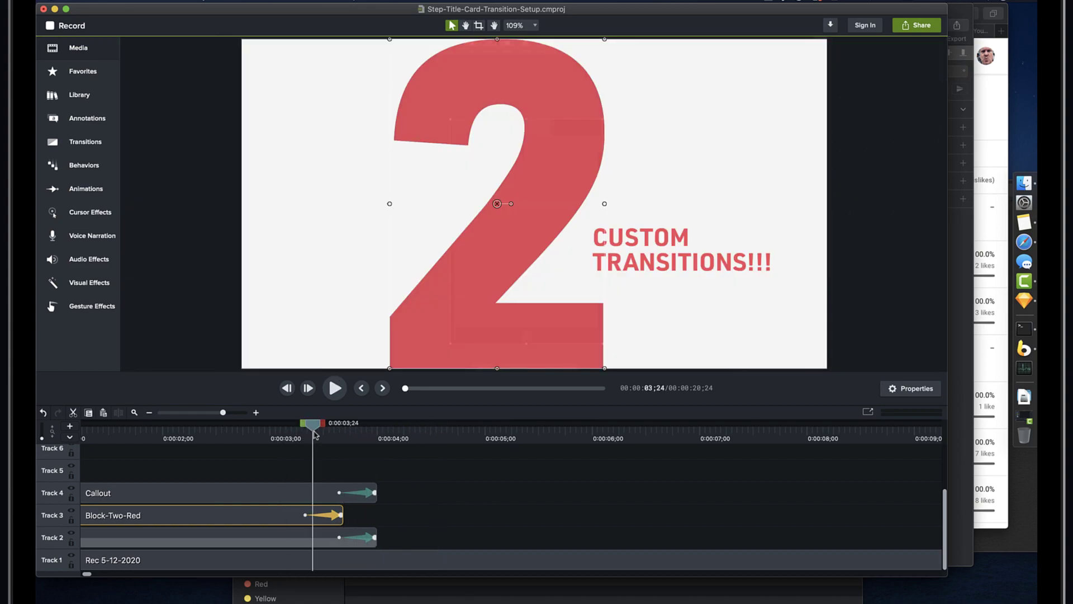
drag(313, 432, 384, 450)
Group the three title card clips on Tracks 2 to 4 and return the playhead to the start of the timeline
click(831, 226)
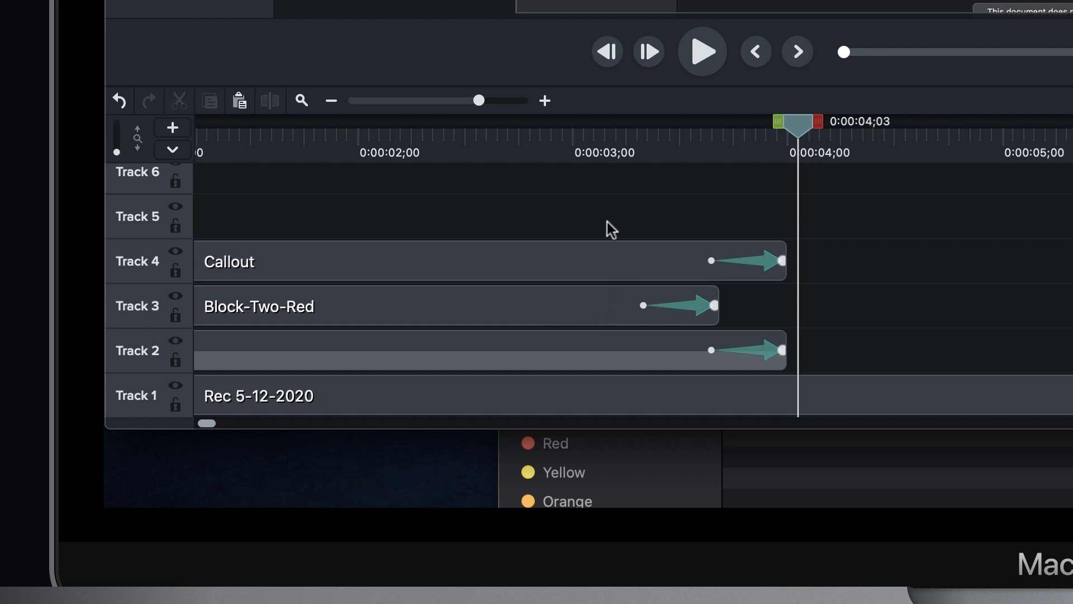
drag(607, 222, 607, 336)
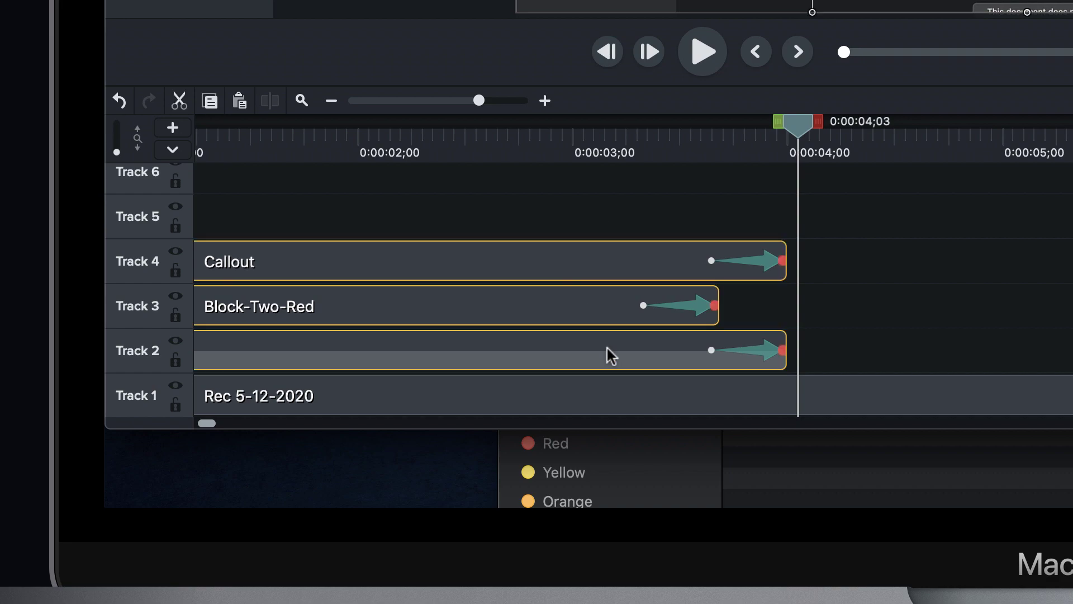
key(Delete)
key(Home)
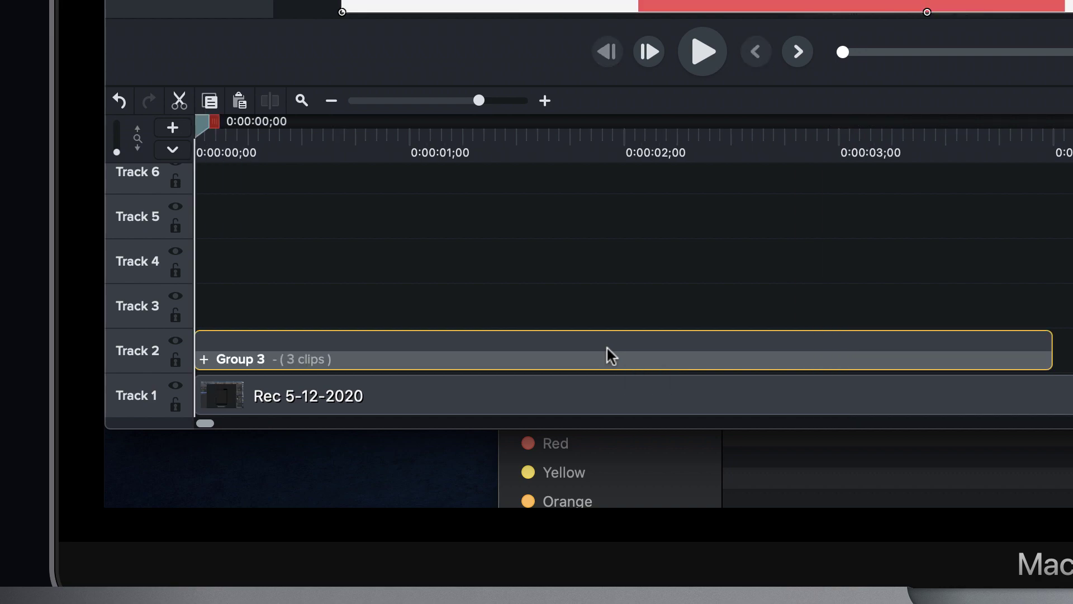
Rename the new title card group on Track 2 as Block-2-Transition
right_click(291, 360)
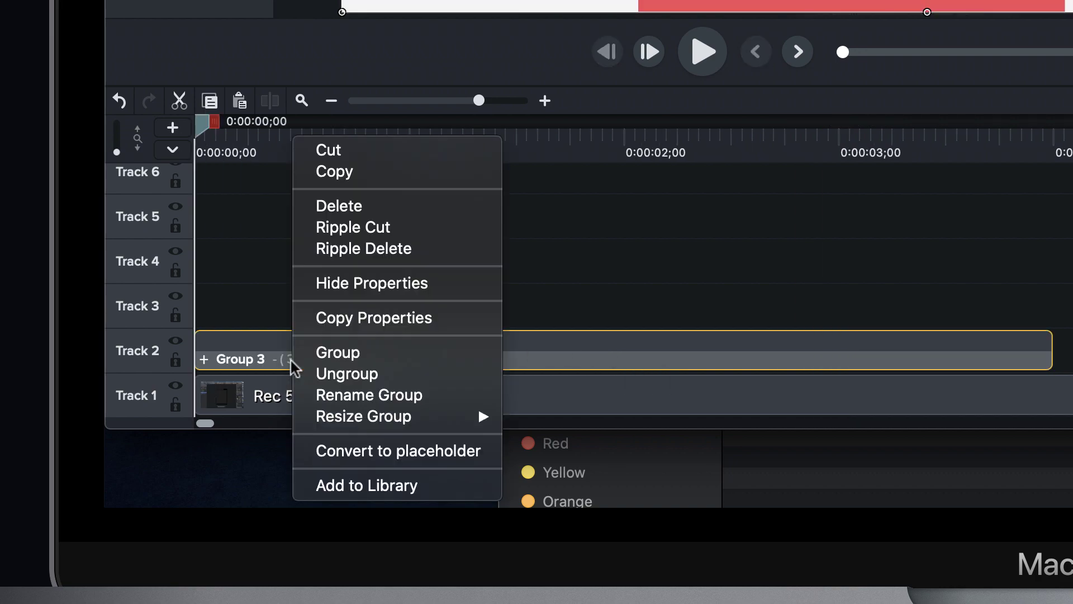
click(327, 394)
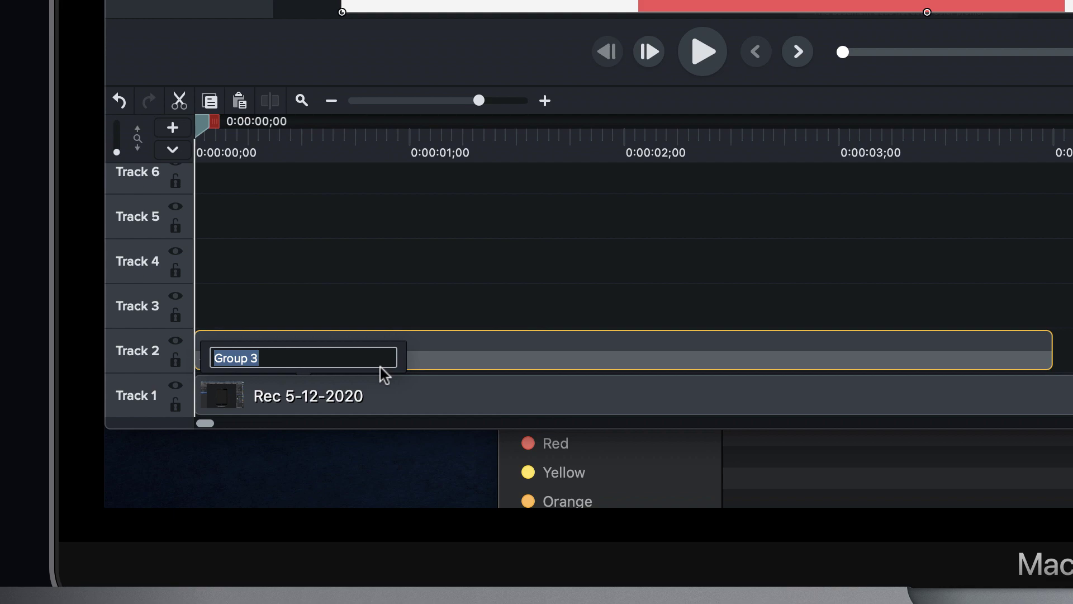
text(Block)
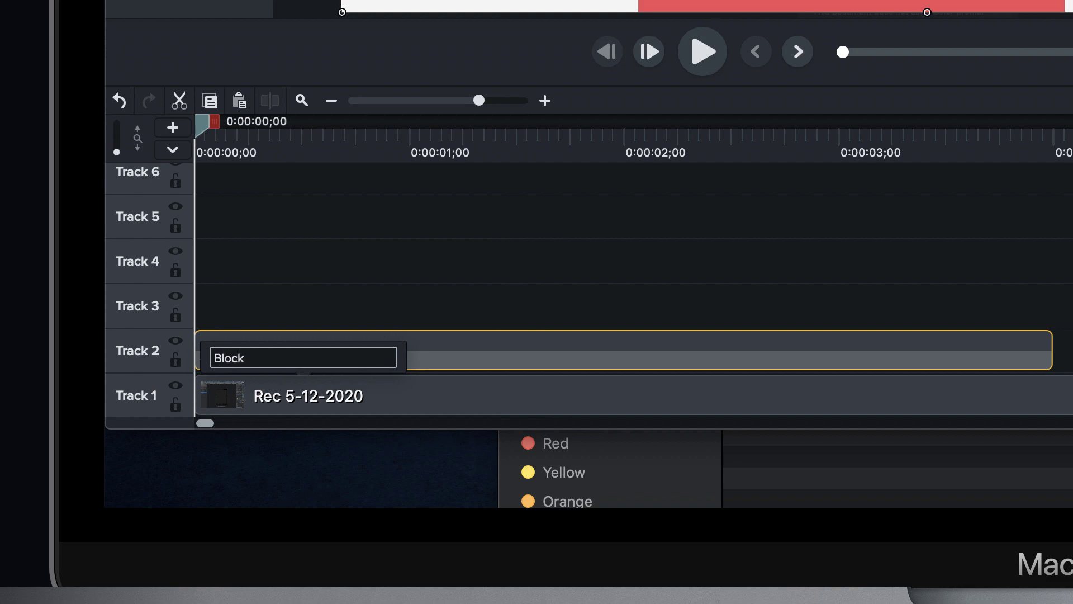
text(-2-Transition)
key(Return)
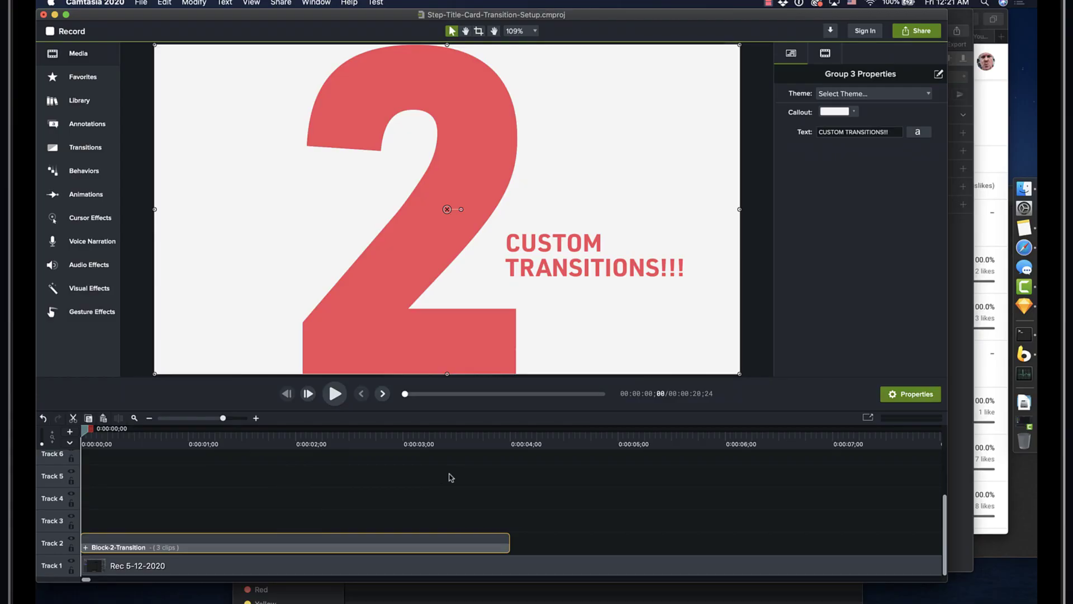
Locate the Step-1-Transition group on Track 7 in the zoomed-out timeline and select it
scroll(467, 478, up, 2)
scroll(467, 479, up, 1)
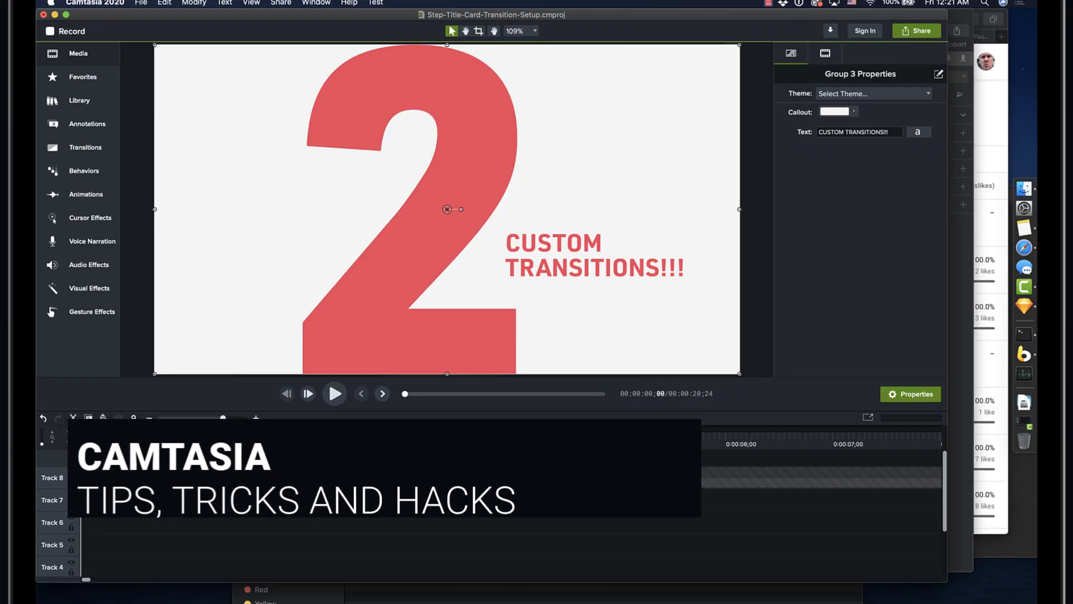
scroll(467, 479, down, 1)
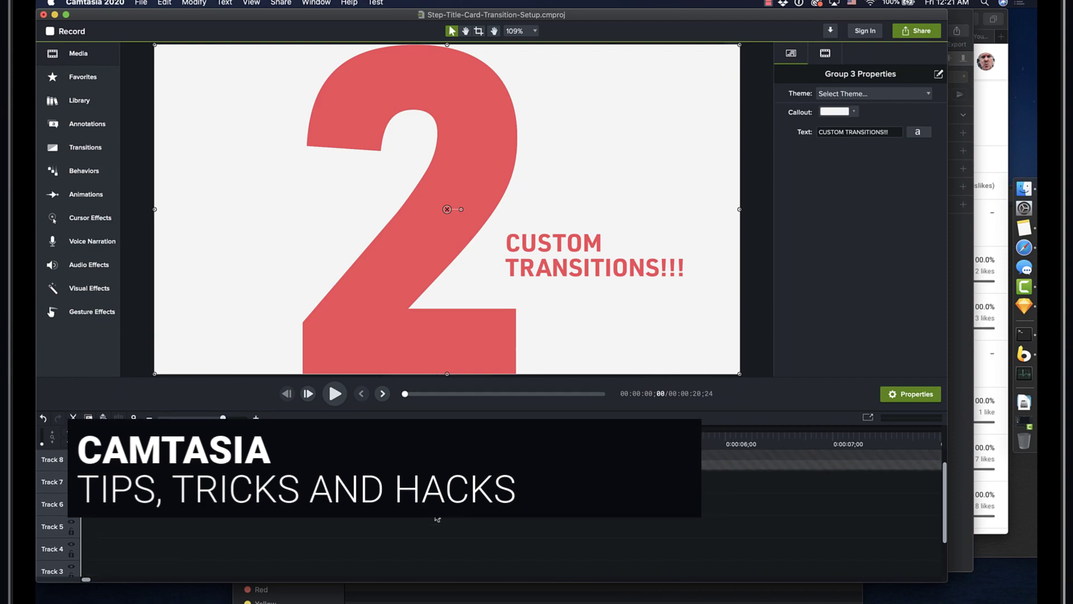
scroll(437, 517, up, 1)
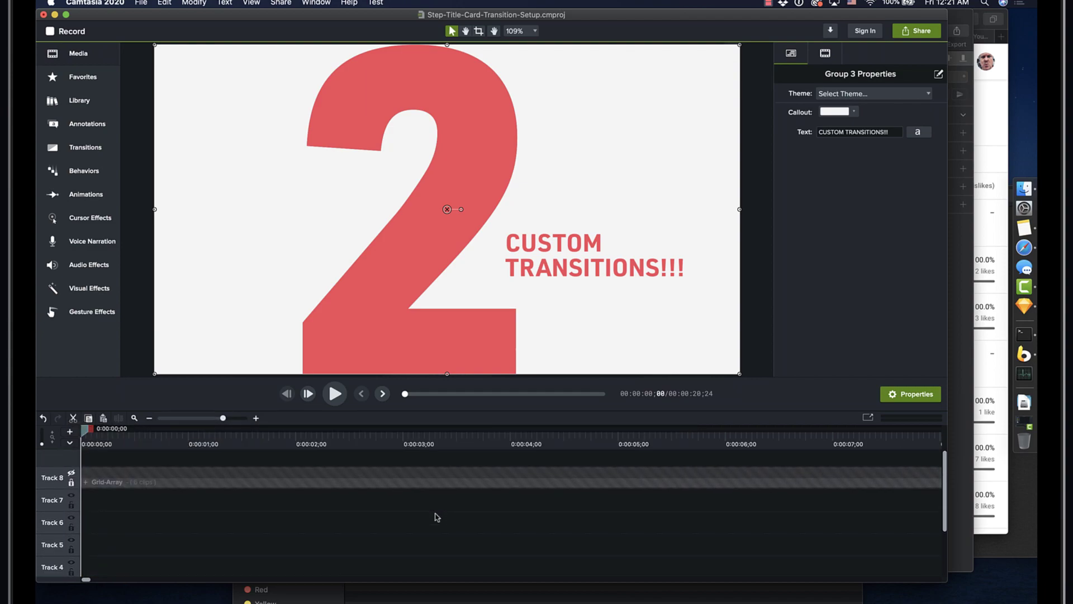
key(super+minus)
scroll(437, 517, down, 3)
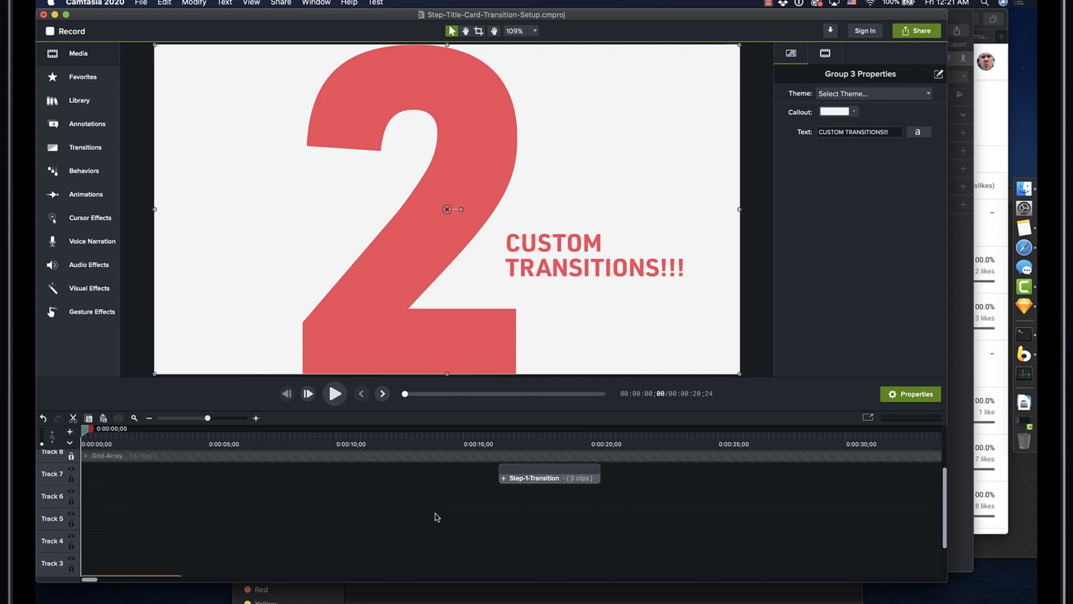
scroll(437, 517, up, 1)
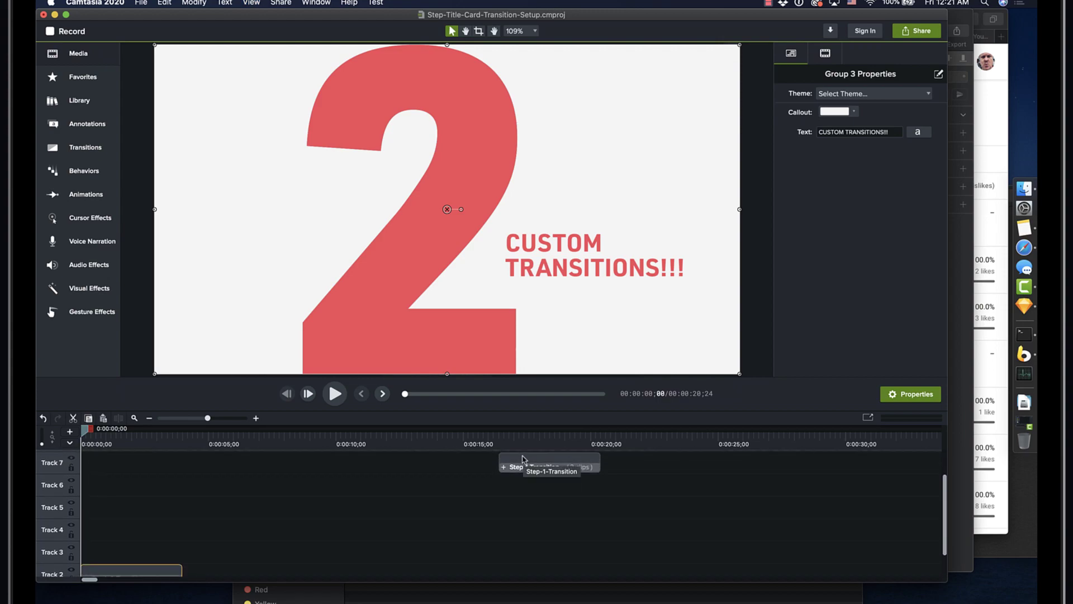
click(524, 459)
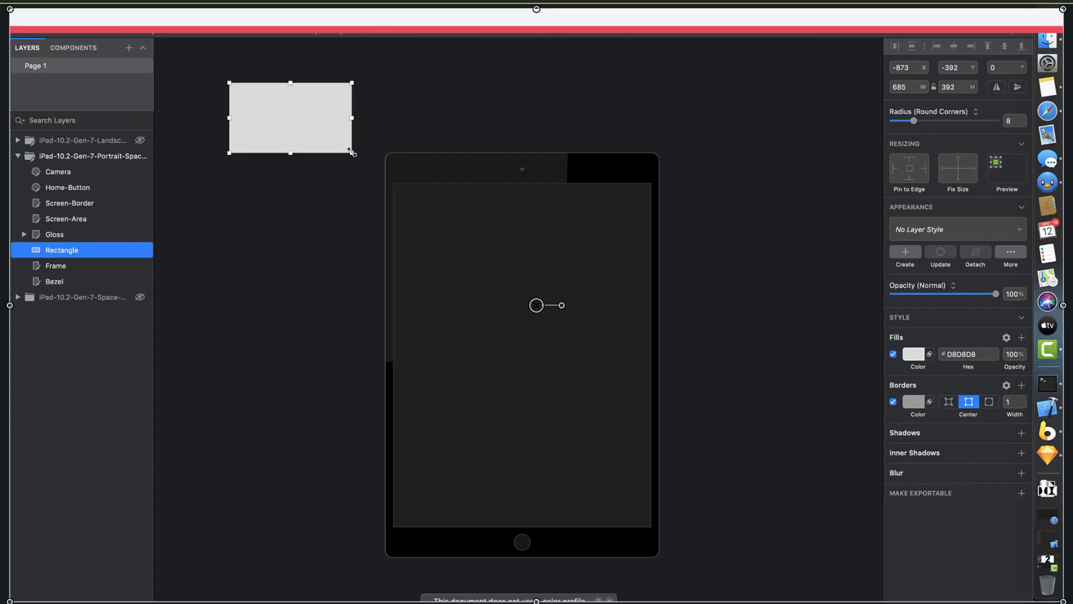
Play the Step-1-Transition group to preview its number 1 title card and pause at 0:00:19;02
key(space)
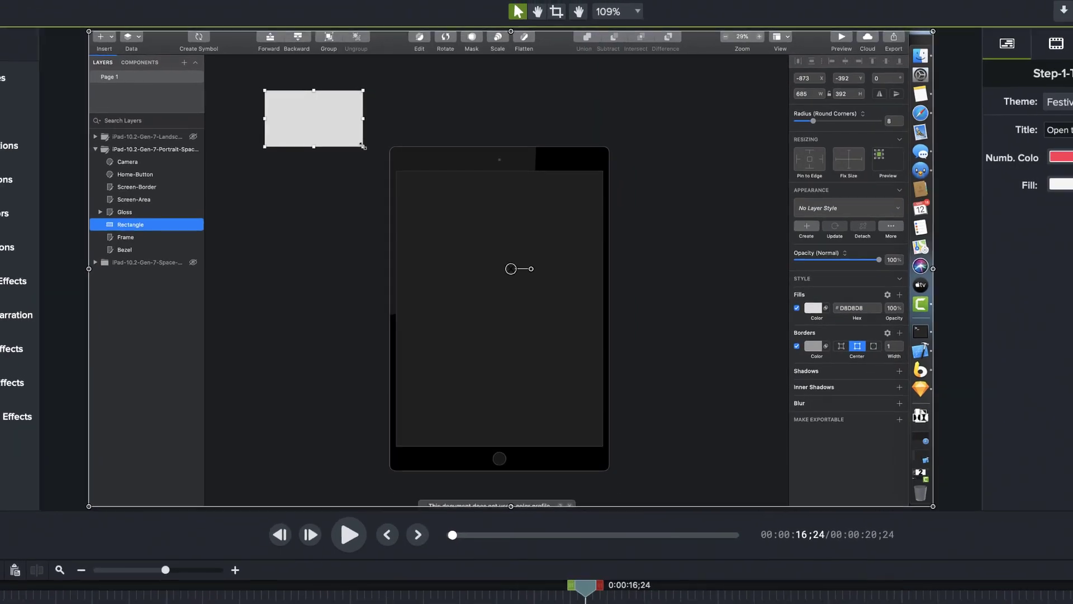
key(space)
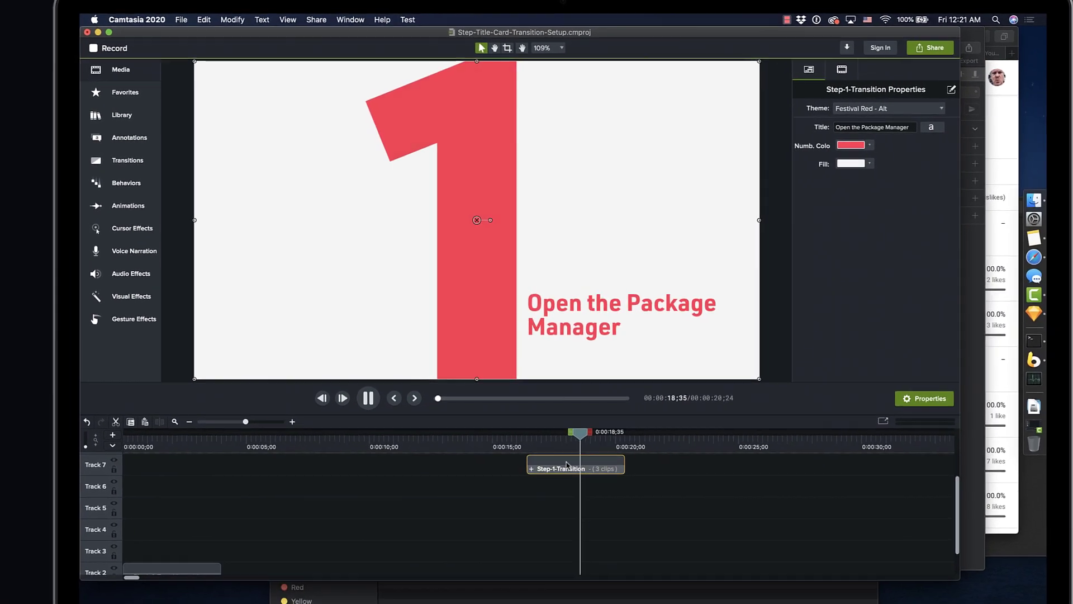
key(space)
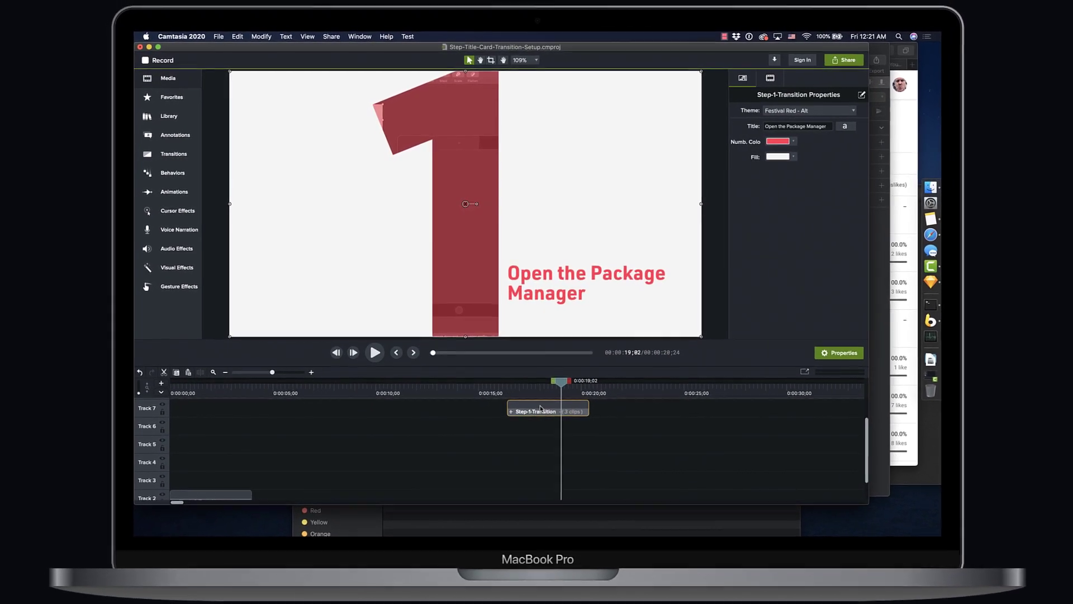